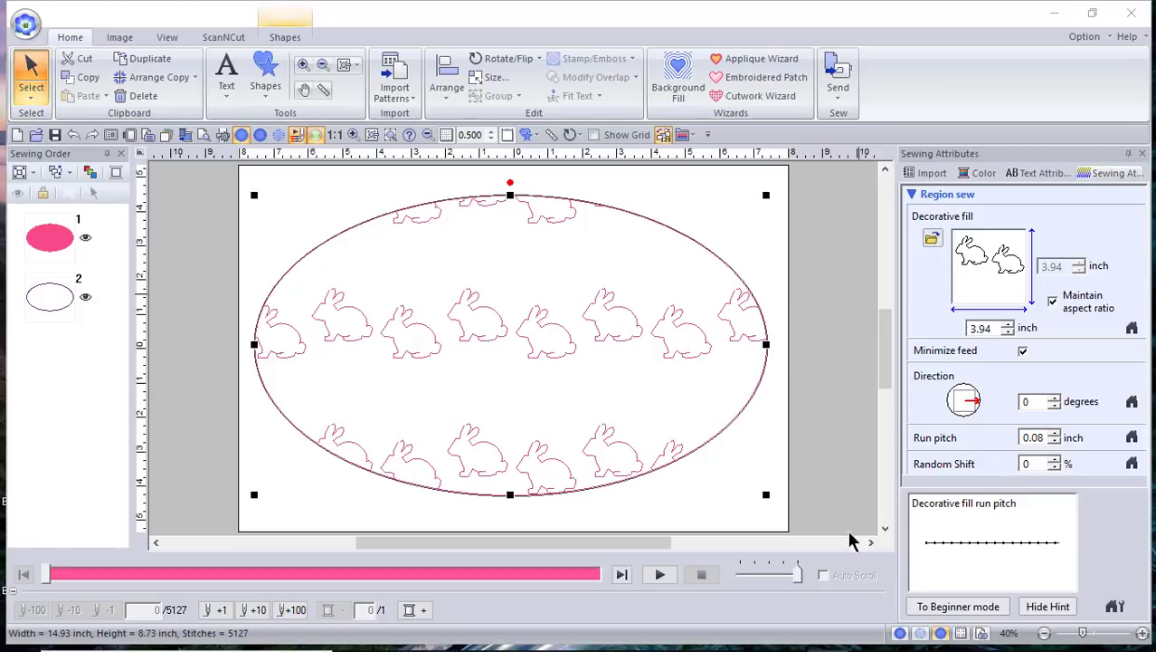
# Switch to Programmable Stitch Creator and start a new decorative fill pattern.
pyautogui.click(1085, 36)
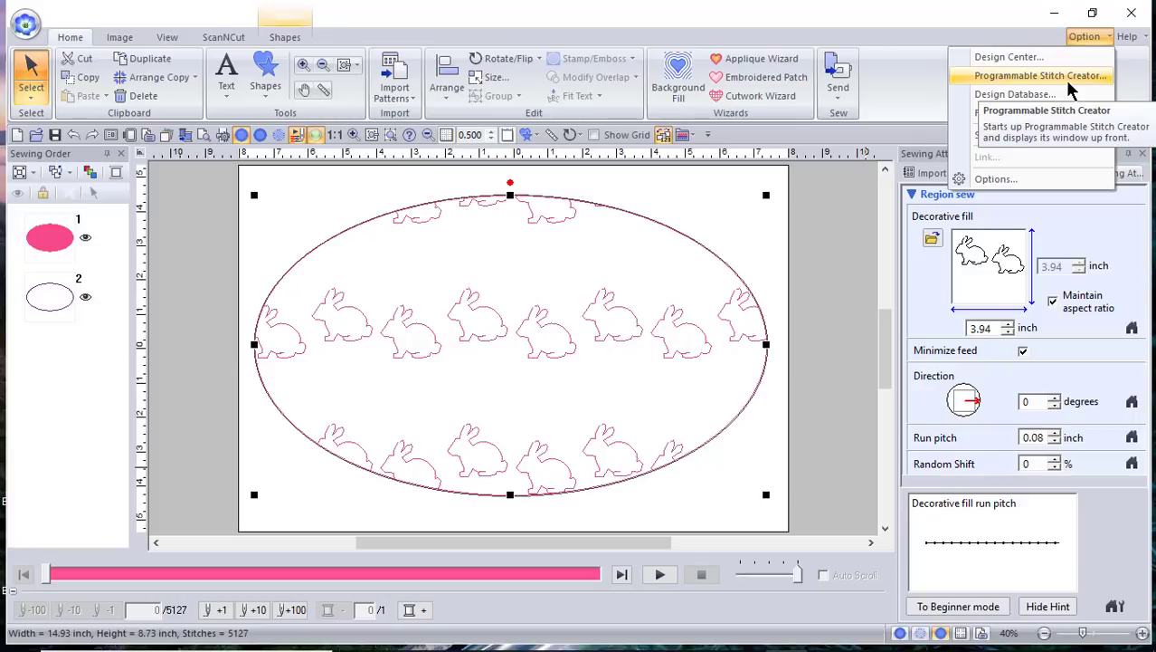
pyautogui.moveTo(762, 643)
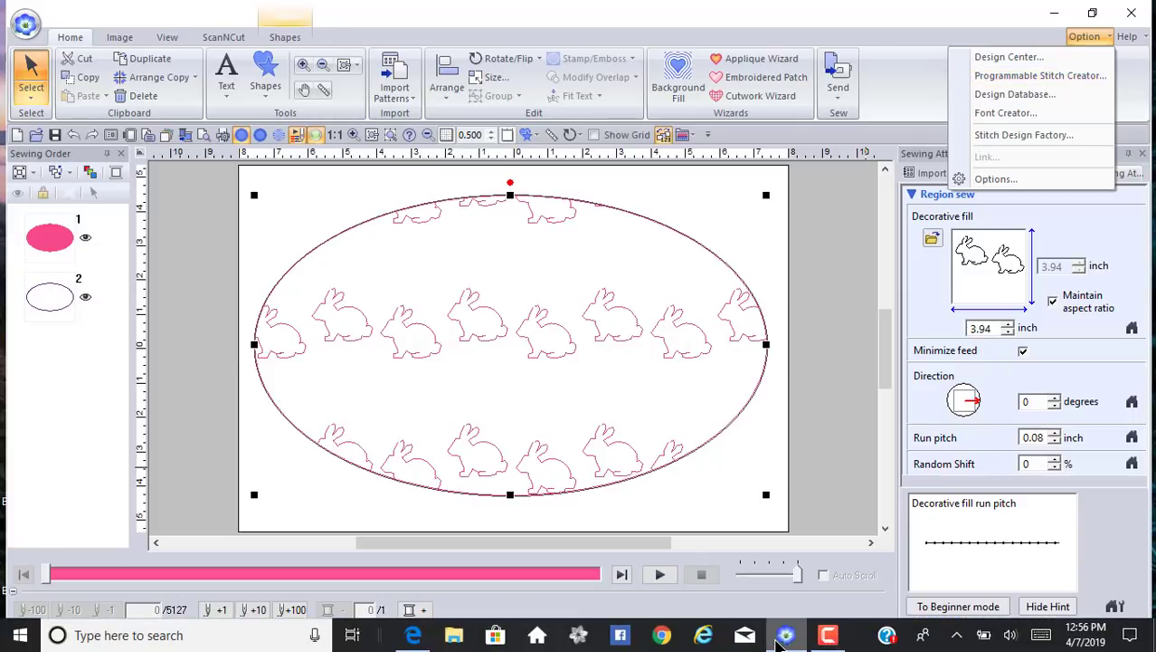
pyautogui.click(996, 78)
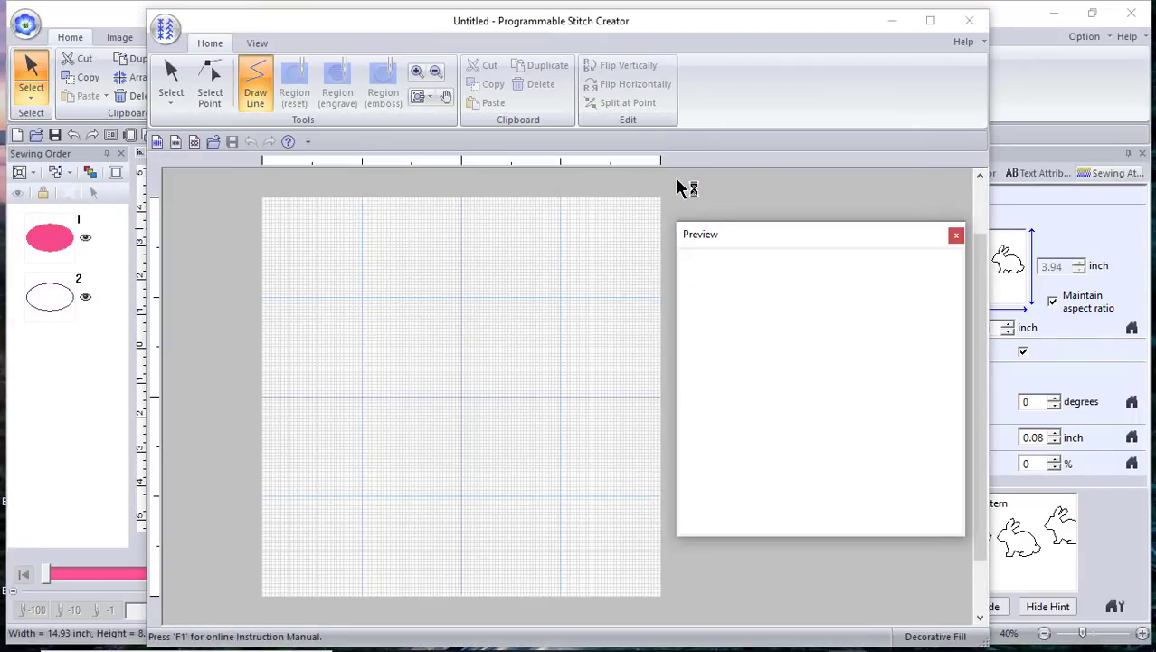
pyautogui.click(165, 29)
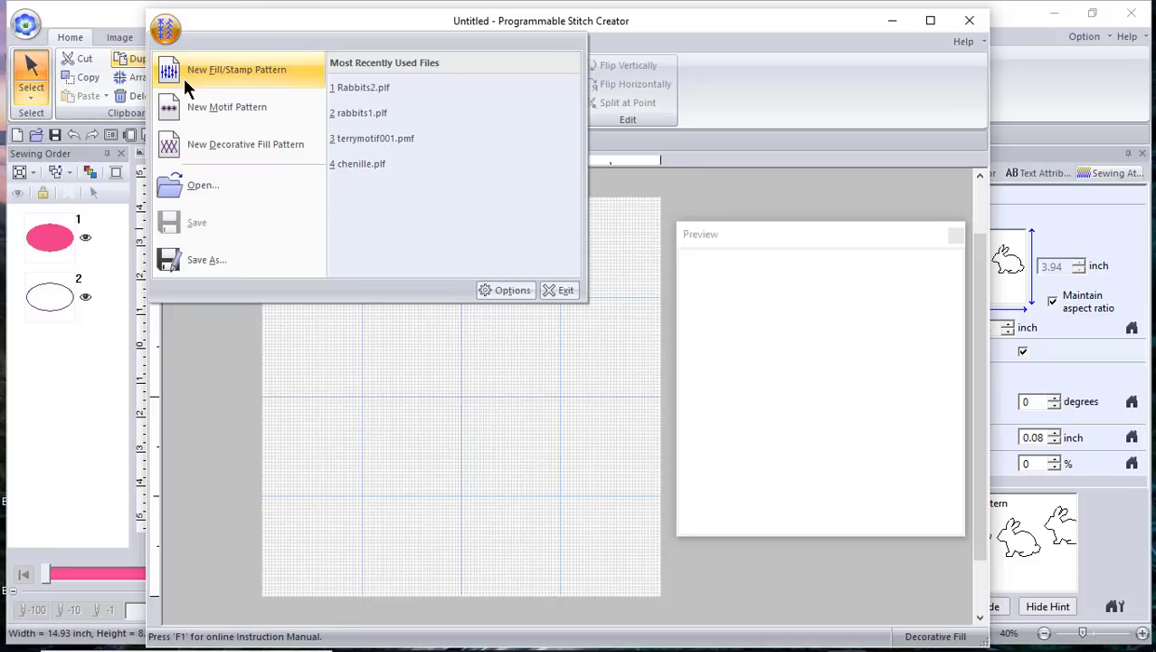
pyautogui.click(202, 149)
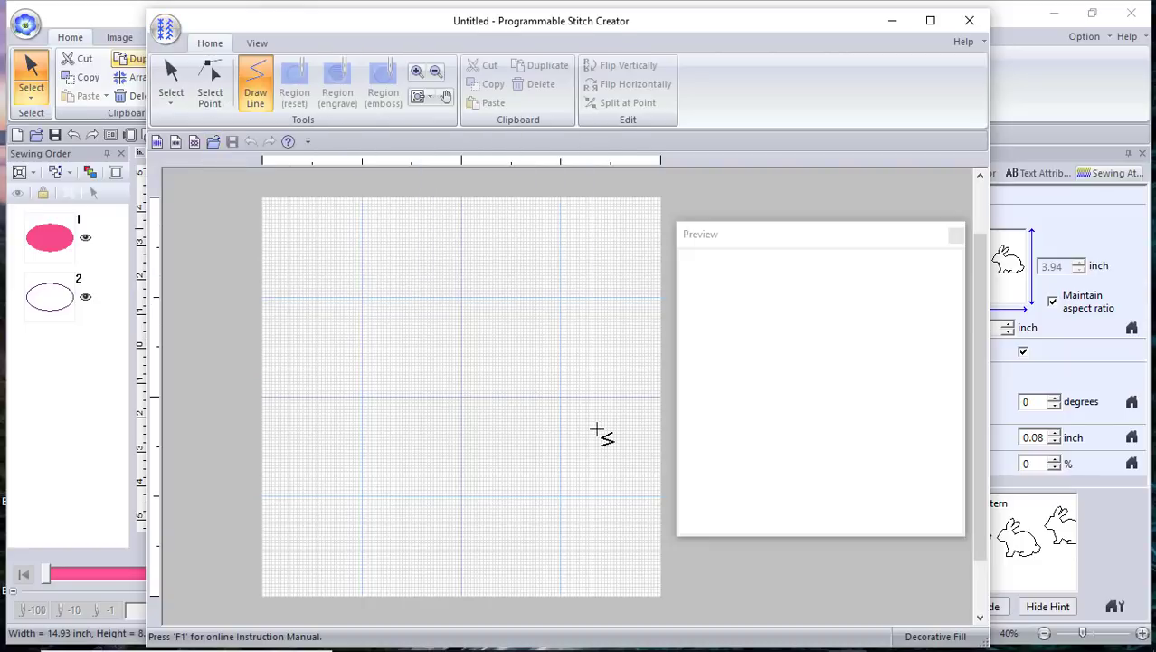
# Set the pattern grid to its widest spacing.
pyautogui.click(256, 45)
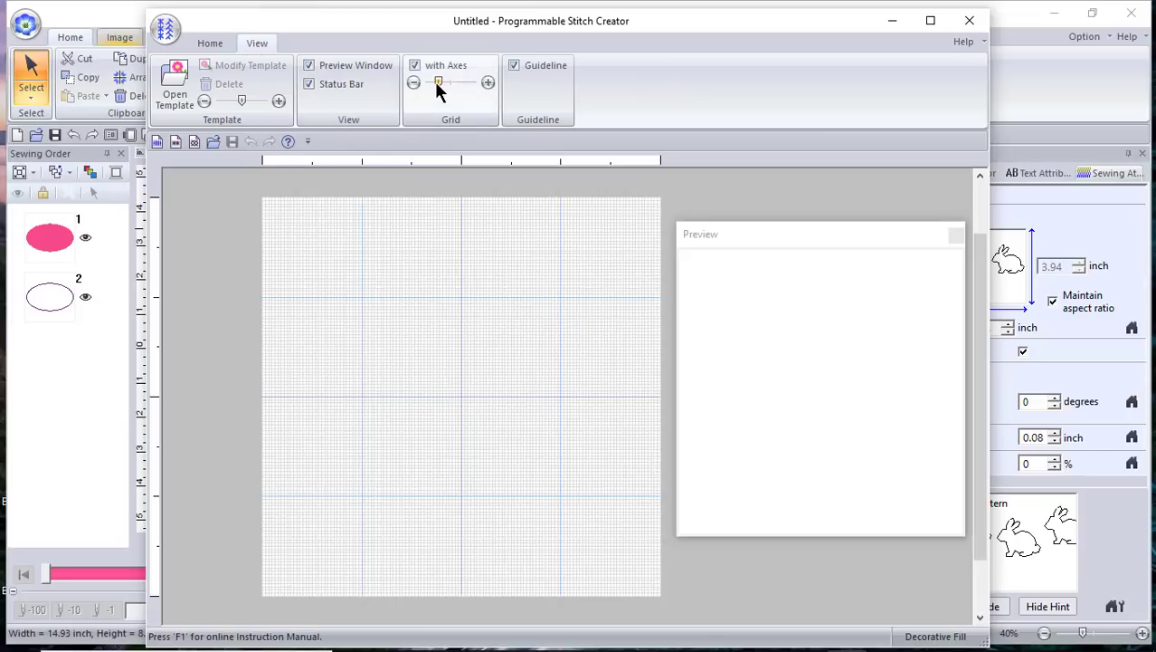
pyautogui.moveTo(436, 82); pyautogui.dragTo(524, 86)
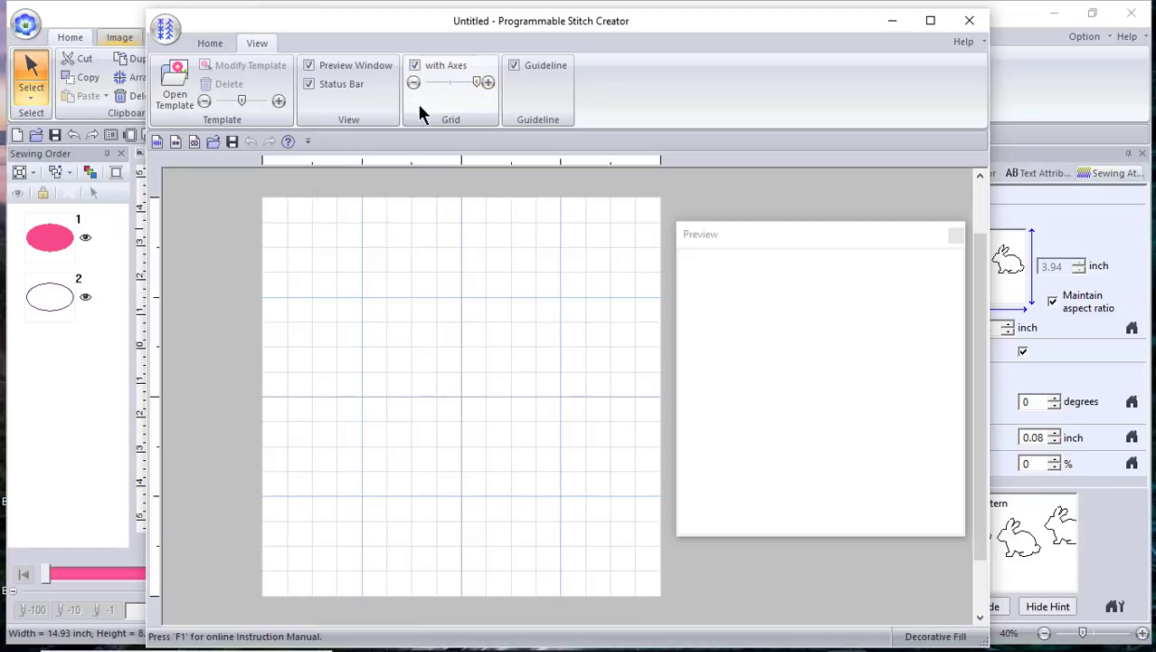
# Try drawing a zigzag line with Draw Line along the upper-left grid intersections of the pattern area, and undo it.
pyautogui.click(209, 43)
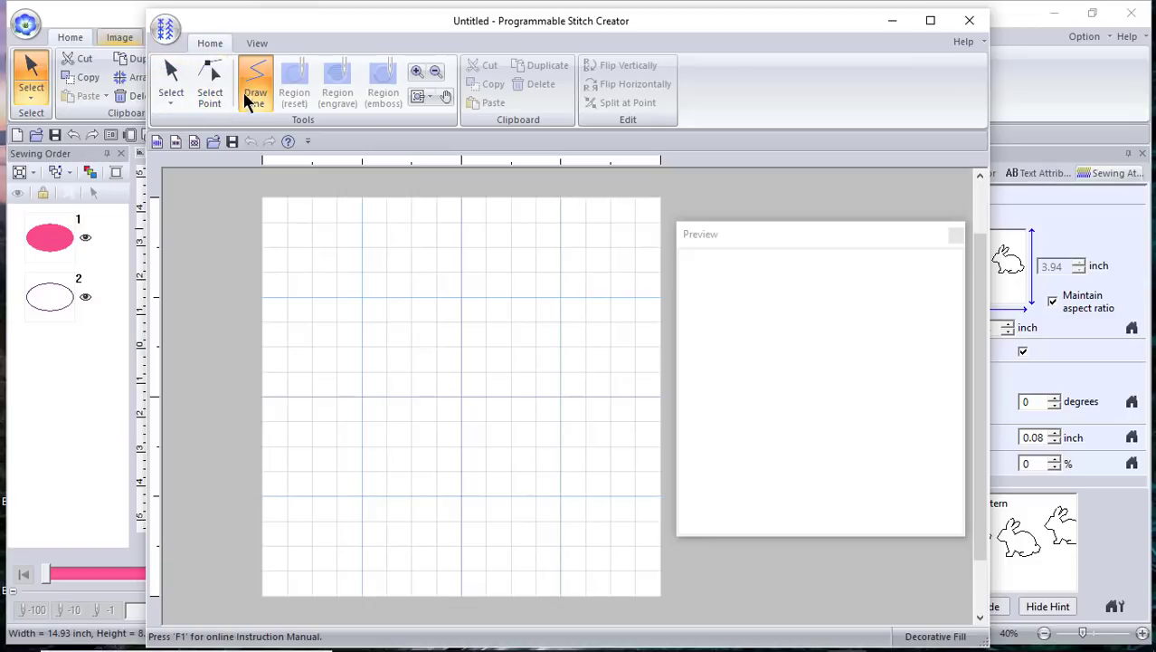
pyautogui.click(286, 222)
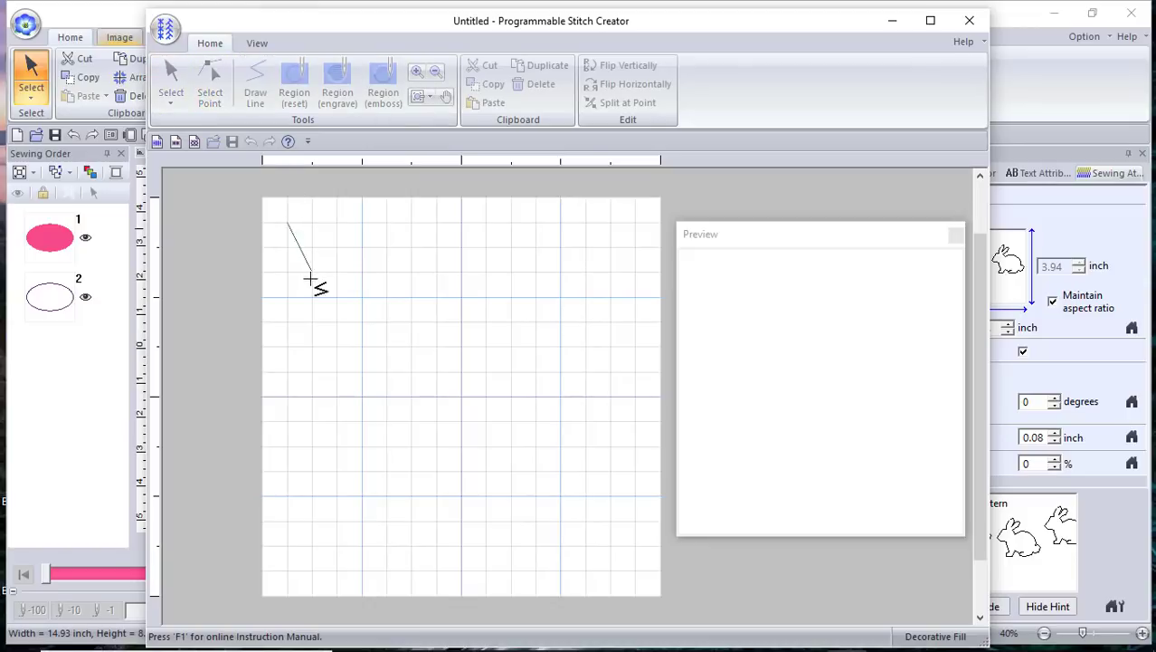
pyautogui.click(312, 297)
pyautogui.click(337, 223)
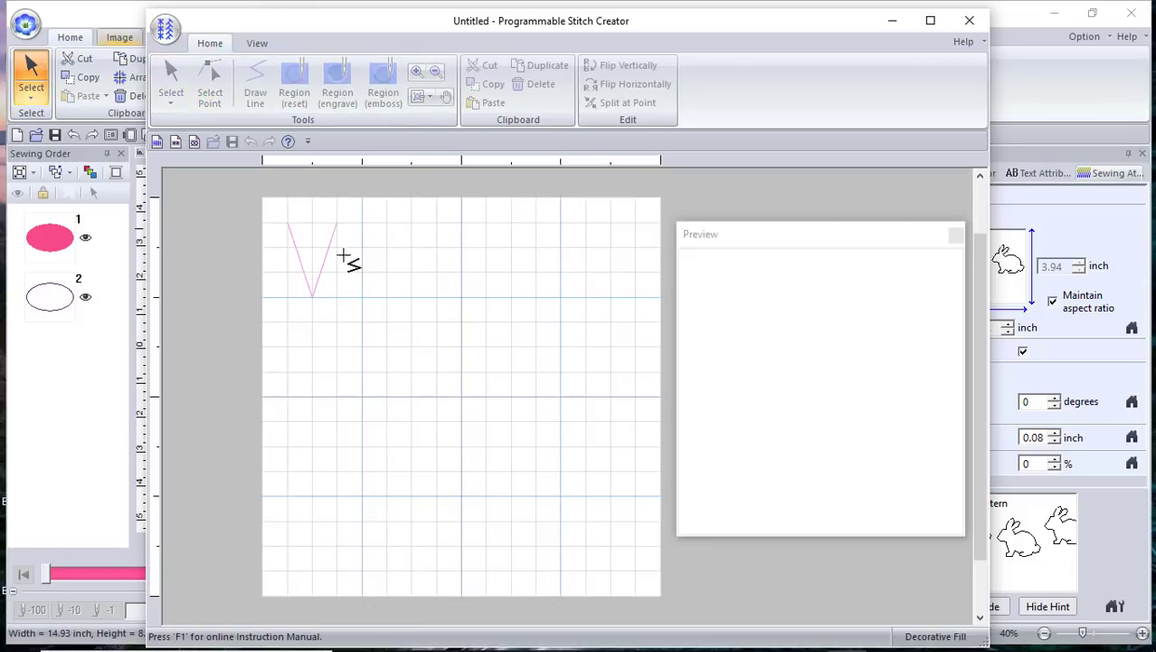
pyautogui.doubleClick(349, 291)
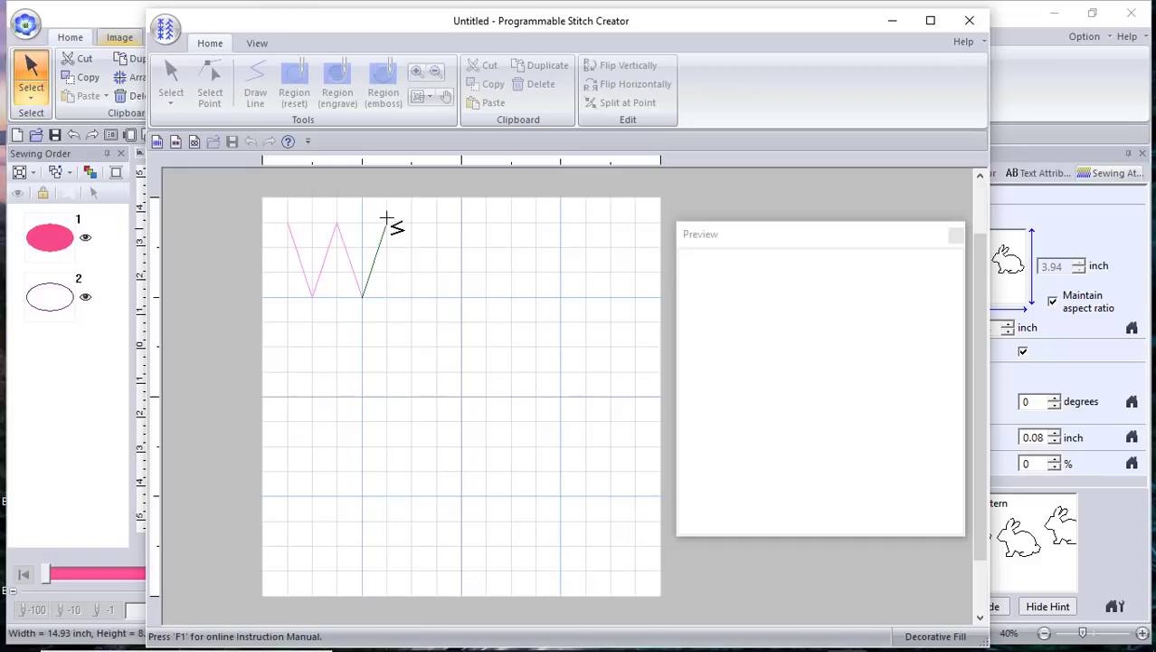
pyautogui.click(387, 222)
pyautogui.click(409, 244)
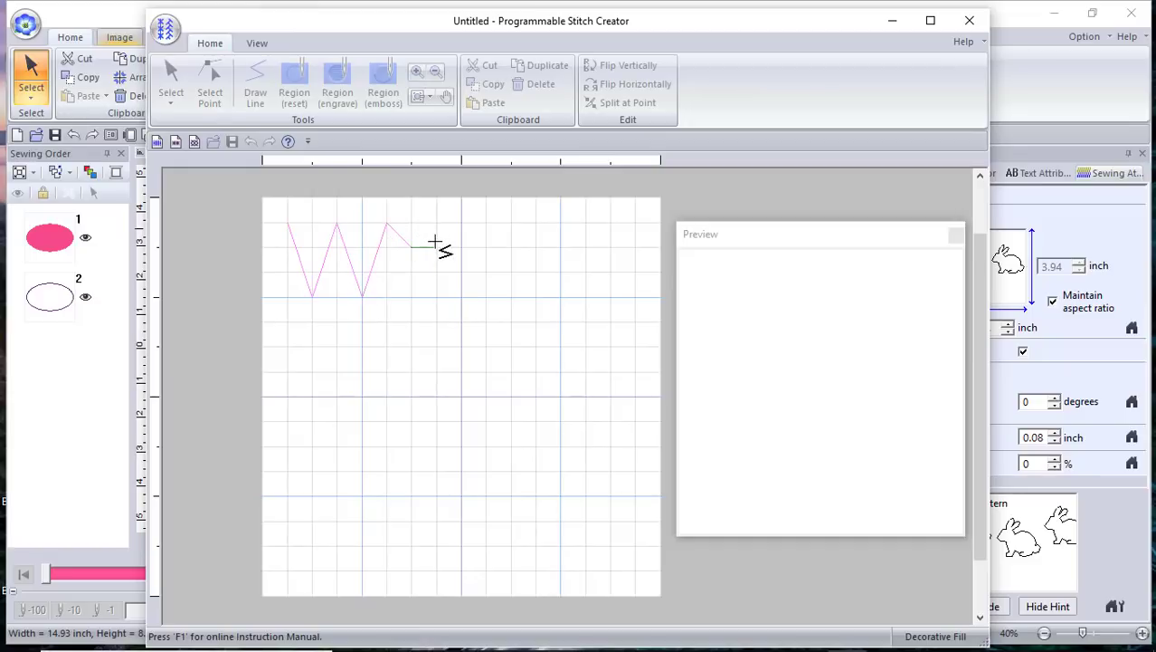
pyautogui.click(438, 271)
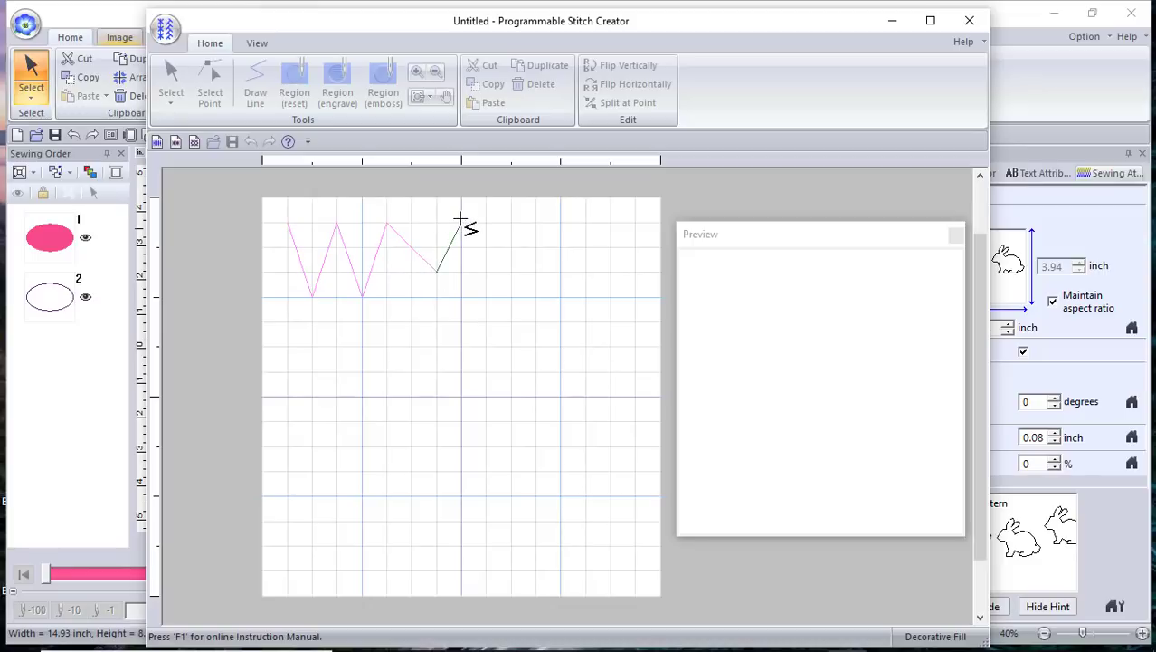
pyautogui.doubleClick(460, 220)
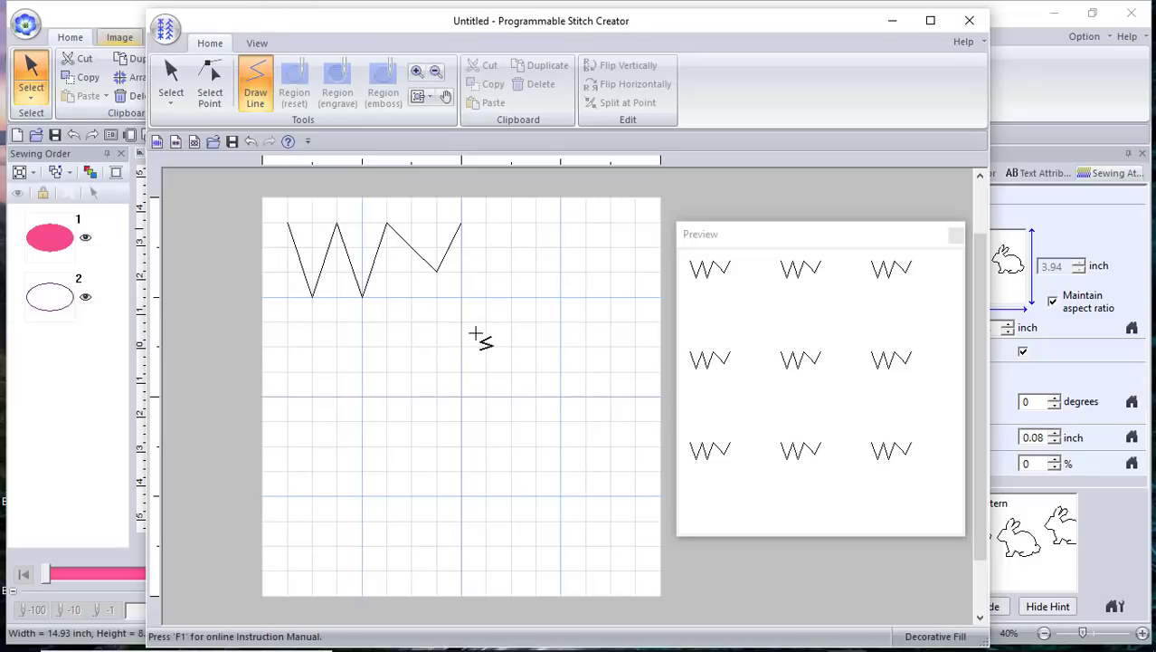
pyautogui.click(250, 142)
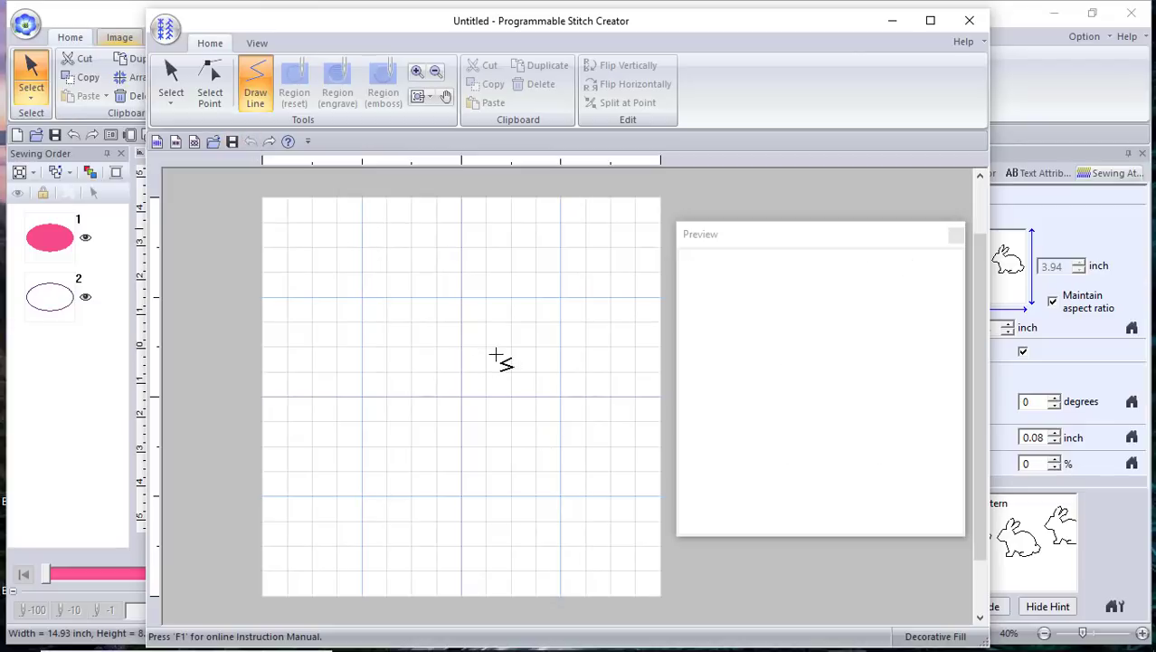
# Set the grid to medium spacing and open rabbit2.PNG from the My Artwork folder as the tracing template.
pyautogui.click(266, 39)
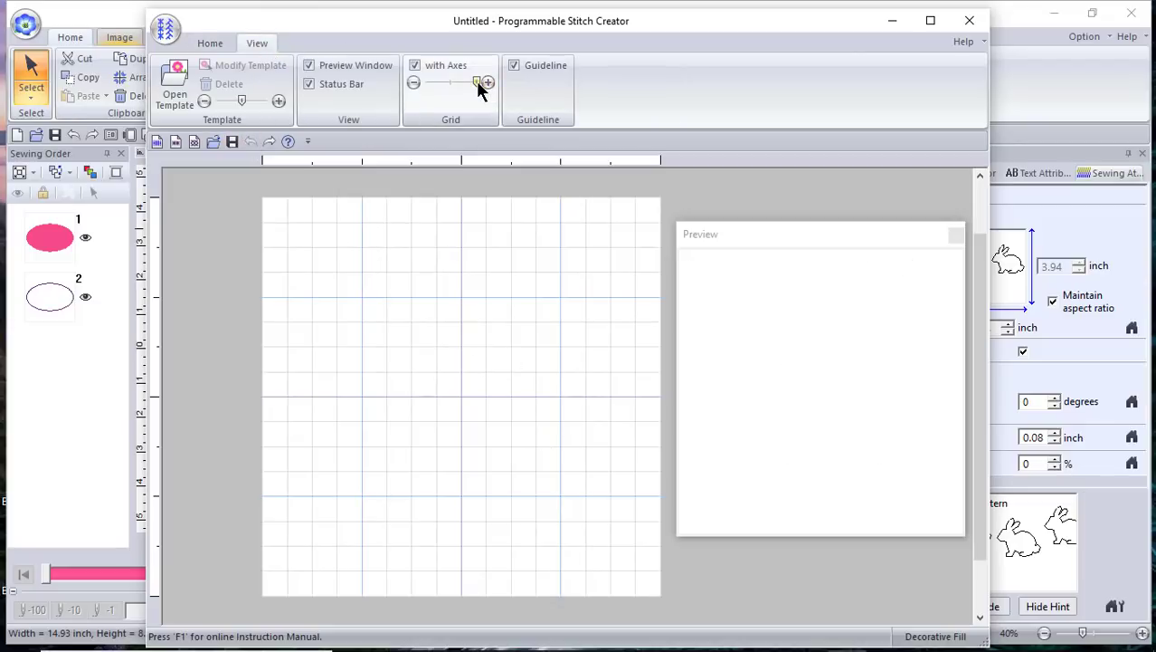
pyautogui.moveTo(477, 82); pyautogui.dragTo(454, 95)
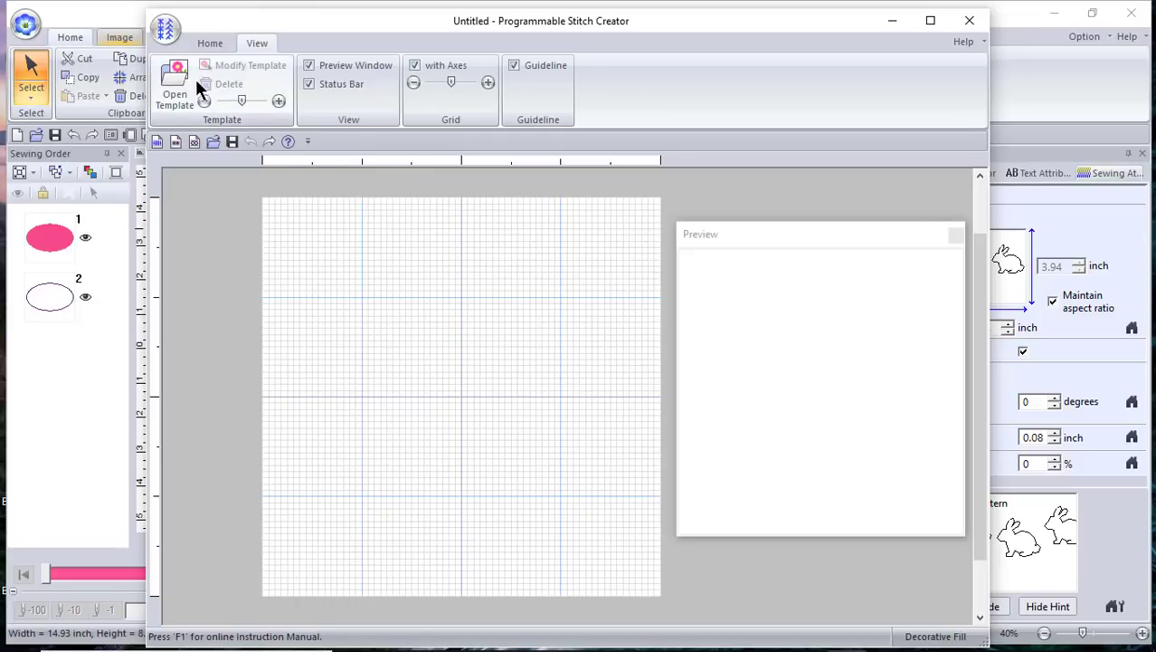
pyautogui.click(172, 75)
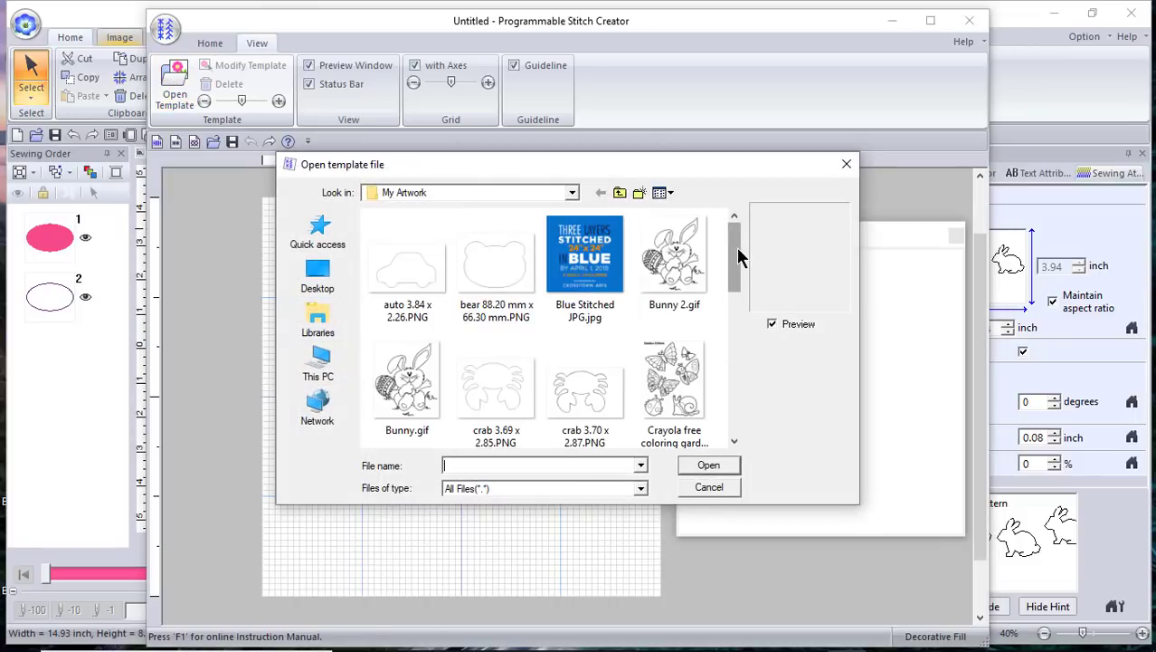
pyautogui.moveTo(736, 247); pyautogui.dragTo(737, 387)
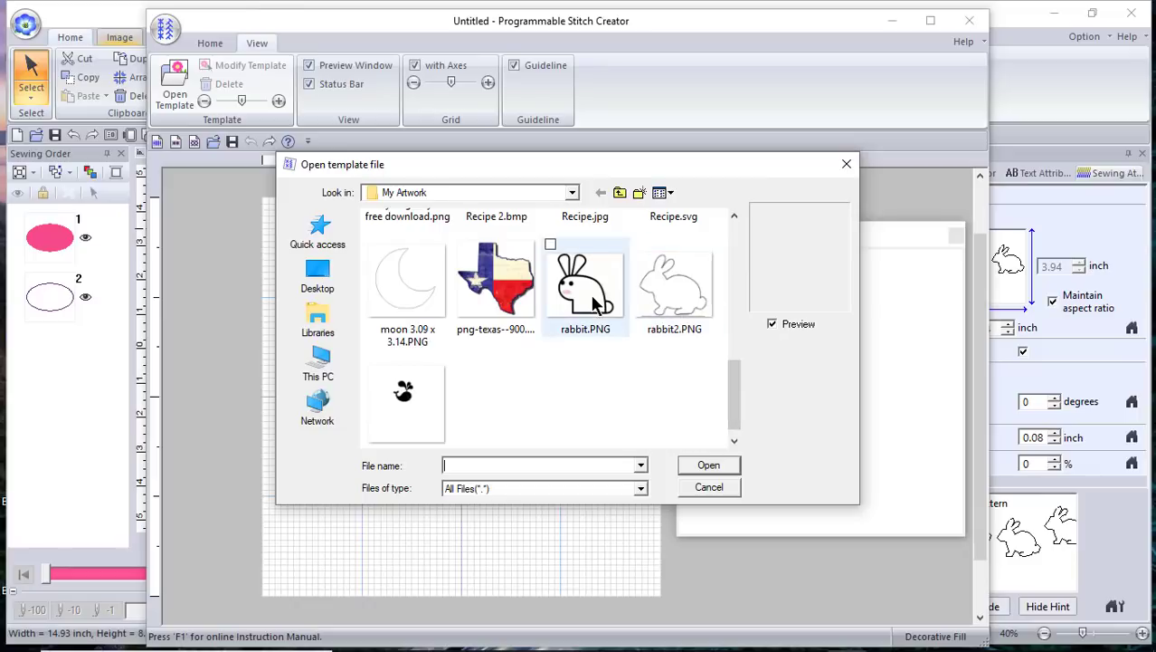
pyautogui.click(692, 303)
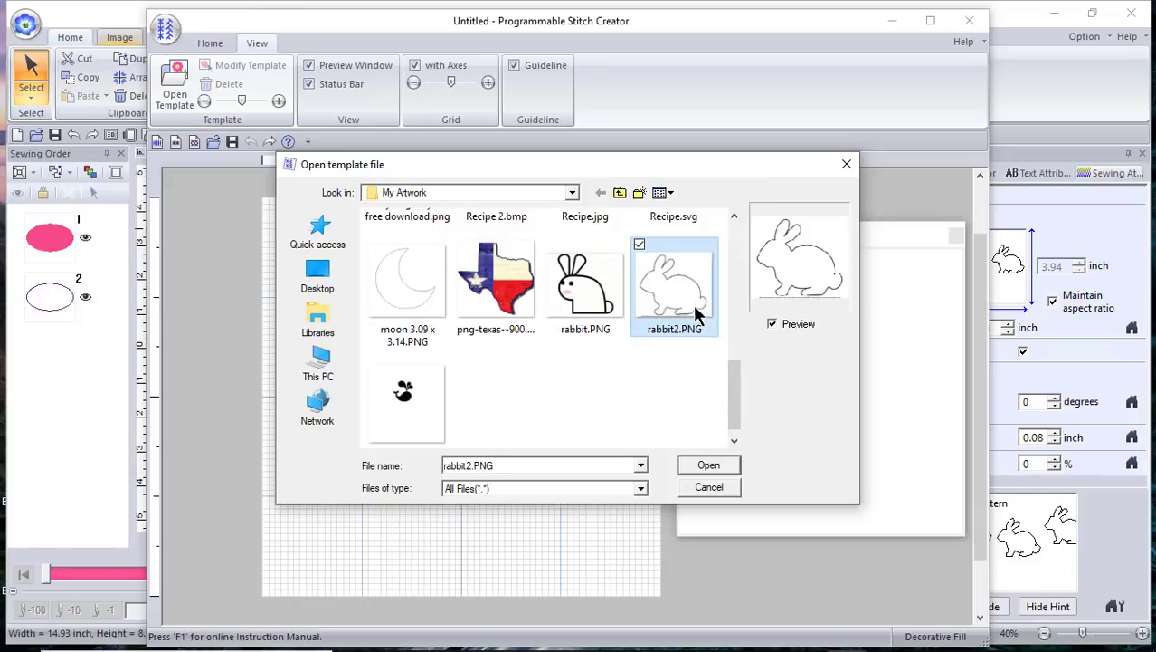
pyautogui.click(710, 465)
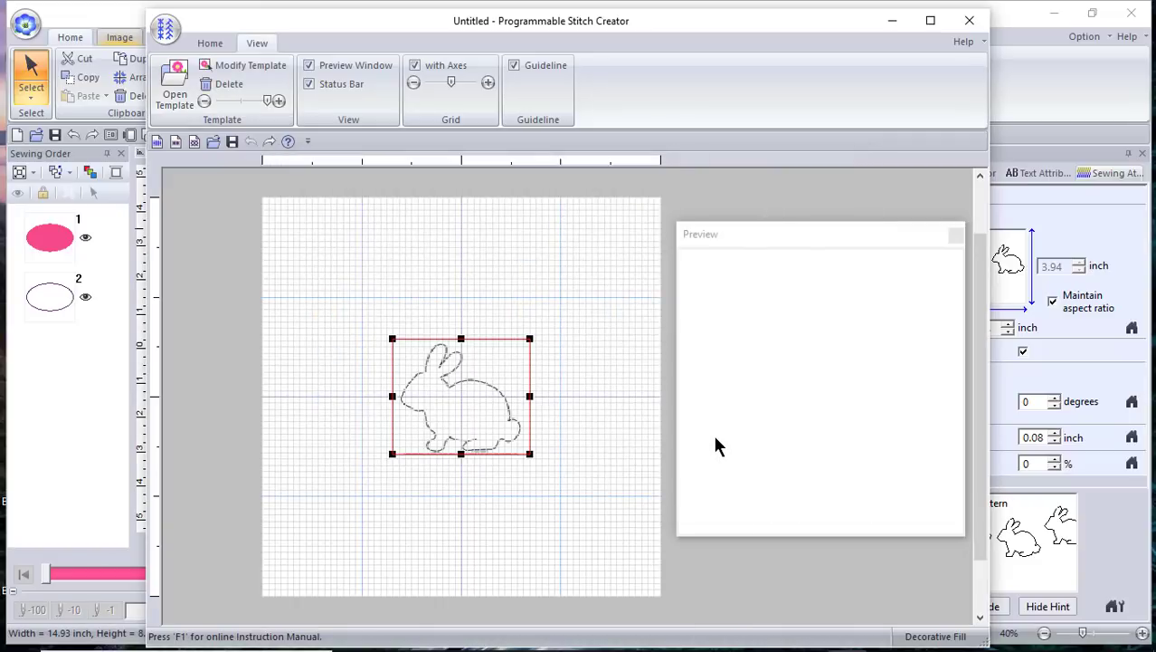
# Move the rabbit template into the upper-left quarter of the pattern area and enlarge it to nearly fill that quarter.
pyautogui.moveTo(471, 393); pyautogui.dragTo(366, 331)
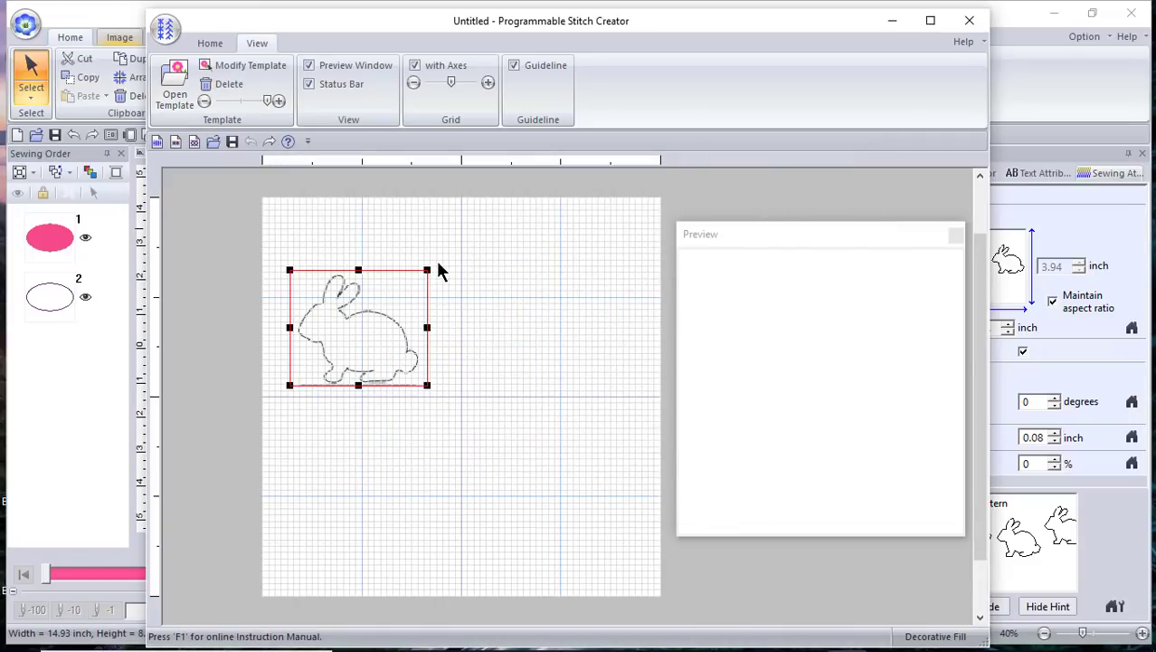
pyautogui.moveTo(428, 270); pyautogui.dragTo(468, 186)
pyautogui.moveTo(388, 336)
pyautogui.mouseDown()
pyautogui.moveTo(351, 338)
pyautogui.moveTo(373, 340)
pyautogui.mouseUp()
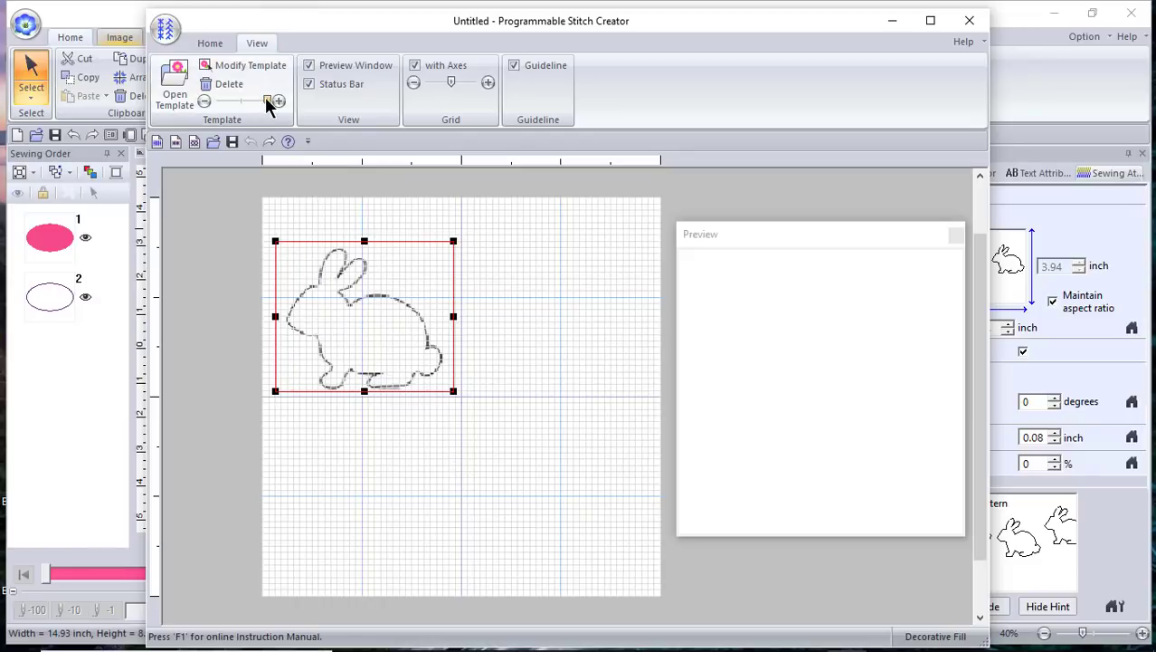
# Set the template image to its darkest display and hide the grid.
pyautogui.moveTo(265, 97)
pyautogui.mouseDown()
pyautogui.moveTo(246, 99)
pyautogui.moveTo(270, 100)
pyautogui.mouseUp()
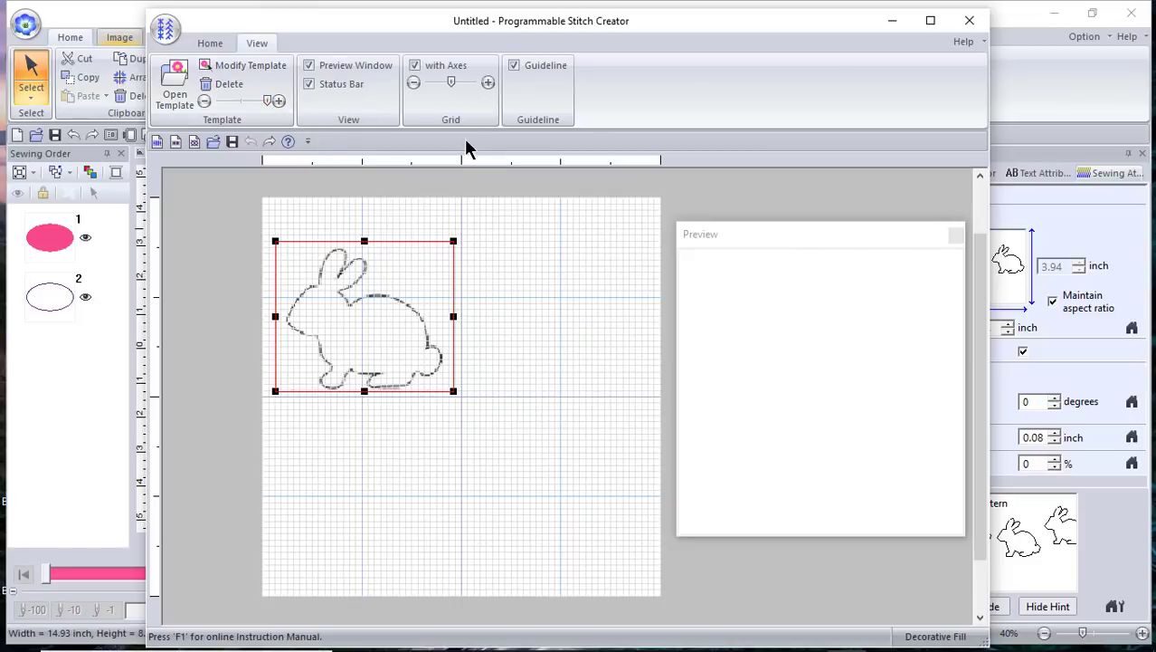
pyautogui.moveTo(453, 86); pyautogui.dragTo(433, 80)
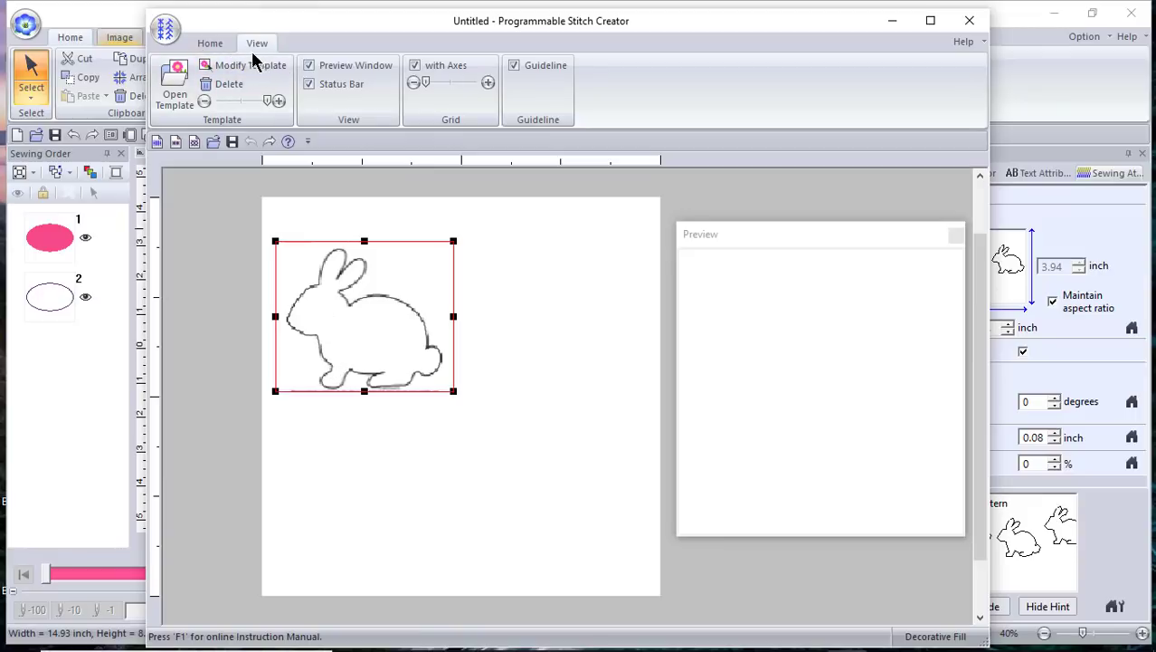
# Trace the whole rabbit outline with Draw Line, starting and finishing at the inner end of the belly line above the hind foot.
pyautogui.click(209, 44)
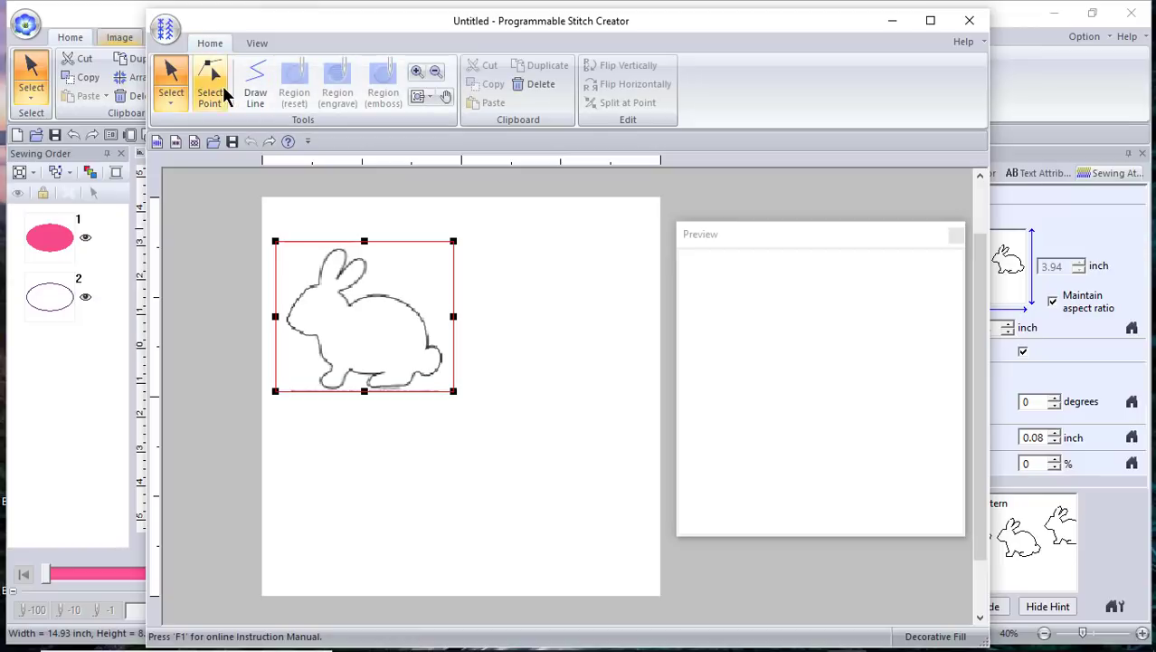
pyautogui.click(247, 95)
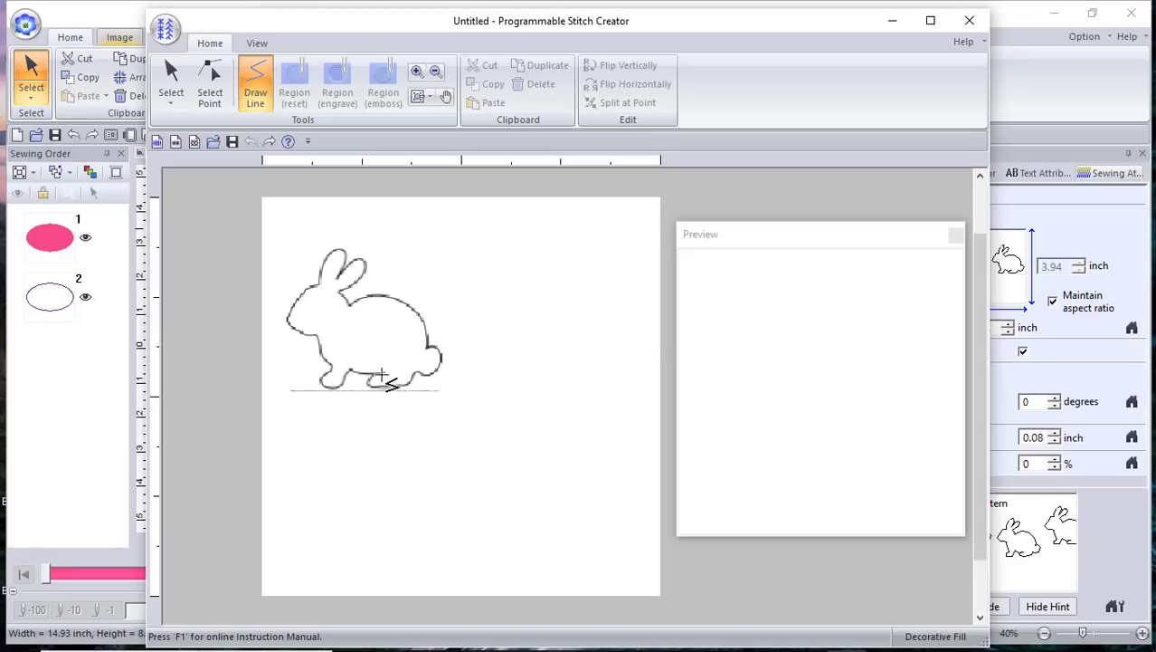
pyautogui.click(382, 373)
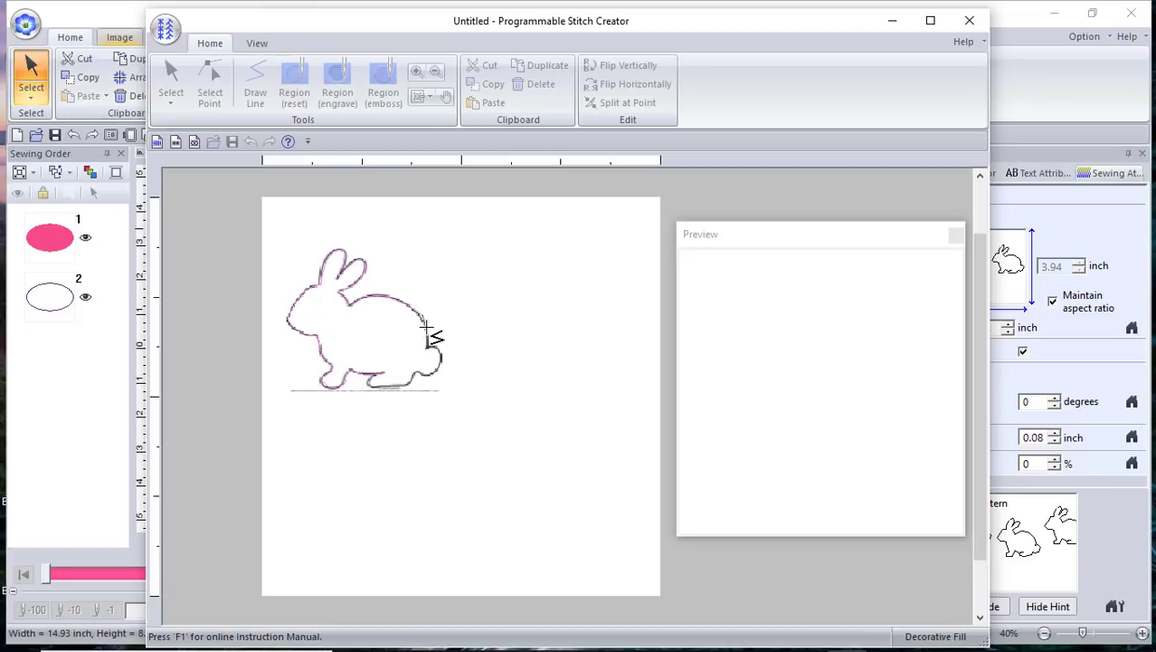
pyautogui.moveTo(431, 347)
pyautogui.mouseDown()
pyautogui.moveTo(439, 370)
pyautogui.moveTo(415, 371)
pyautogui.moveTo(407, 391)
pyautogui.moveTo(367, 386)
pyautogui.moveTo(386, 372)
pyautogui.mouseUp()
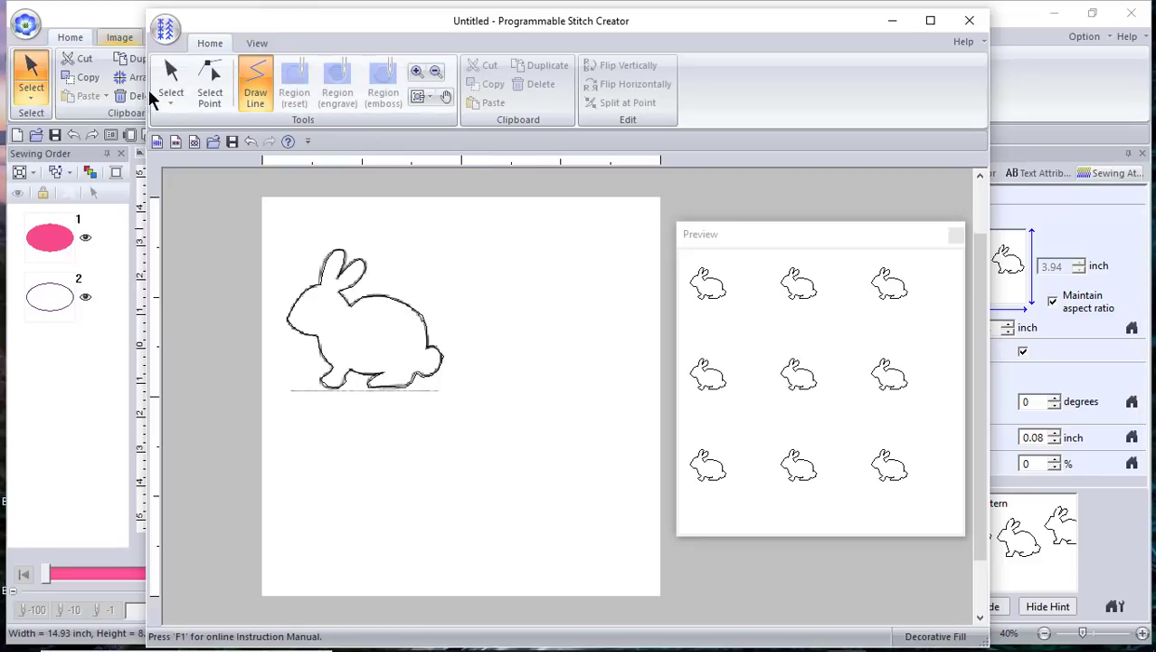
# Fade the template image by one level so the traced rabbit line stands out.
pyautogui.click(256, 43)
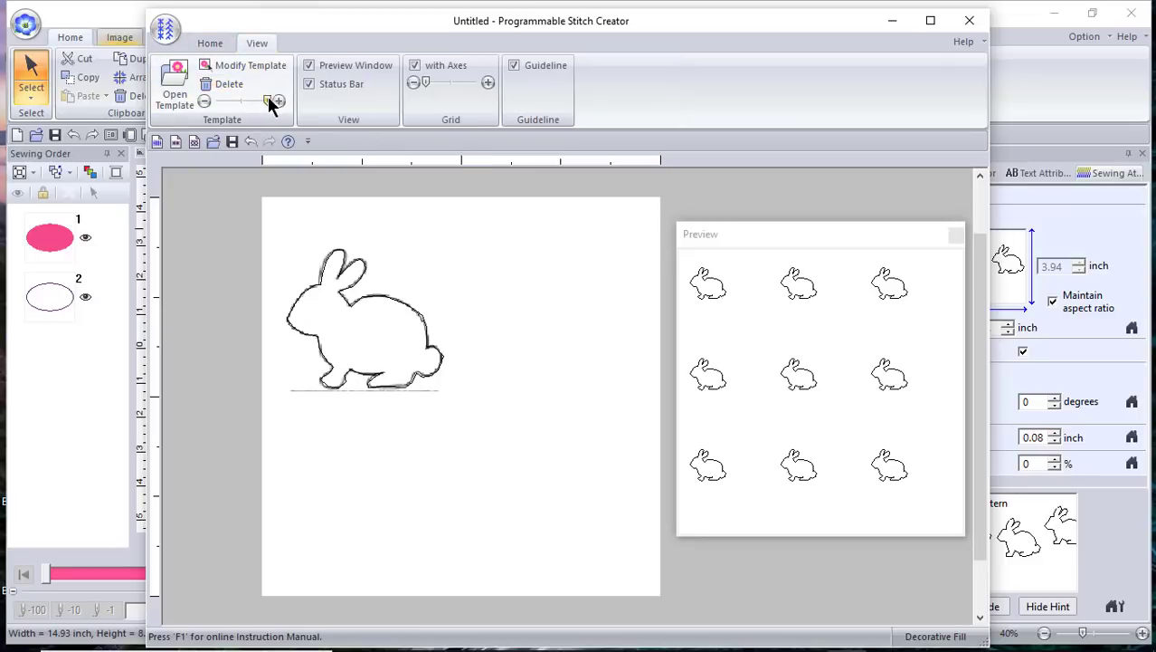
pyautogui.moveTo(268, 98); pyautogui.dragTo(255, 98)
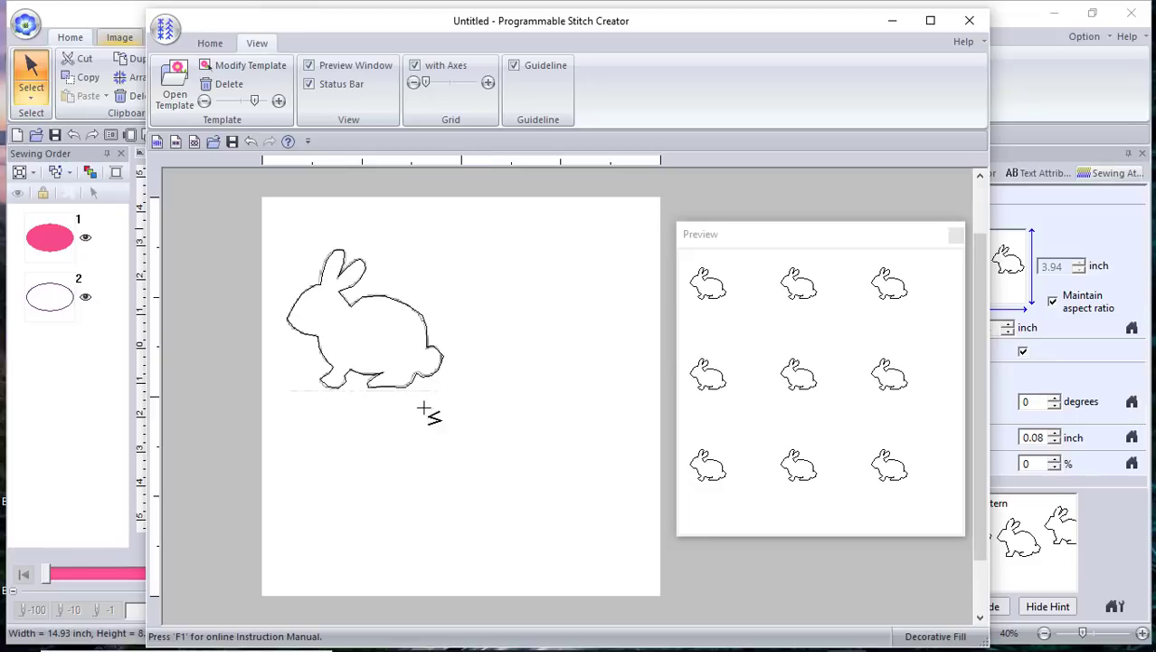
# Edit the rabbit outline's points: nudge the tail tip slightly inward and reposition the upper rump point just inside its original place.
pyautogui.click(209, 42)
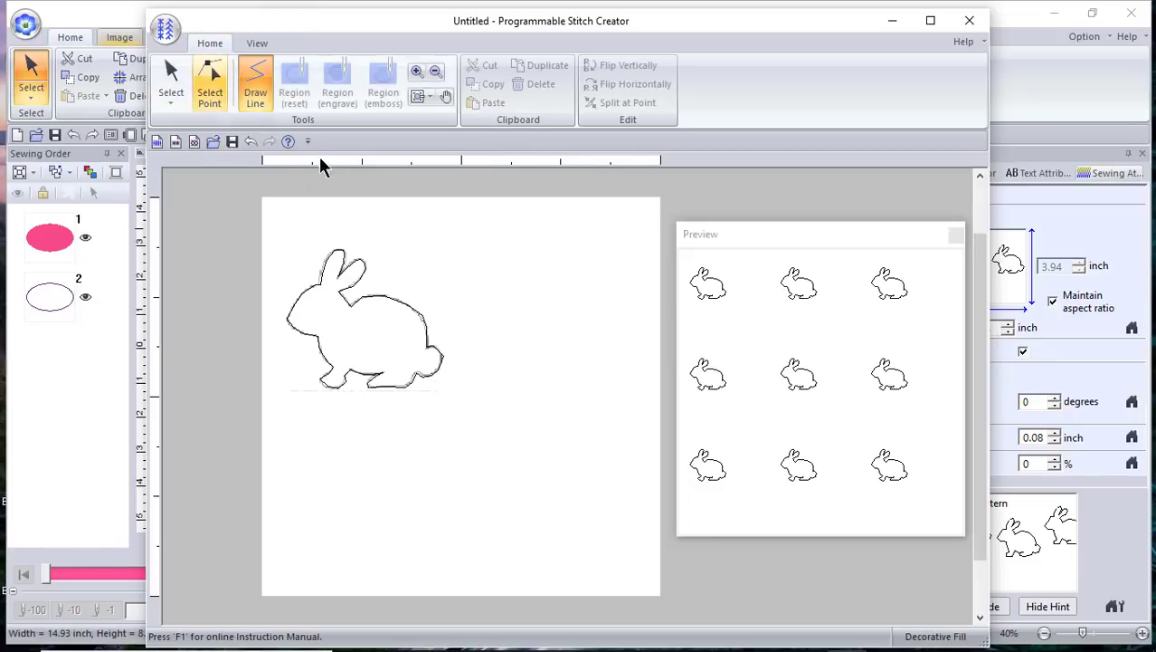
pyautogui.click(208, 93)
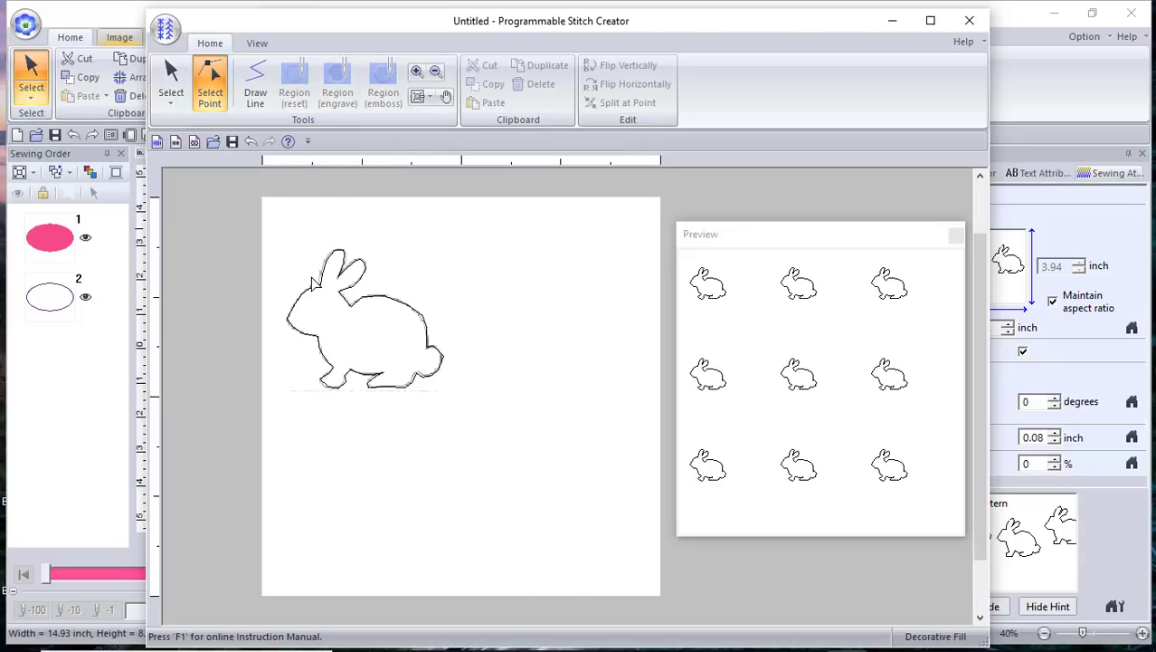
pyautogui.click(312, 292)
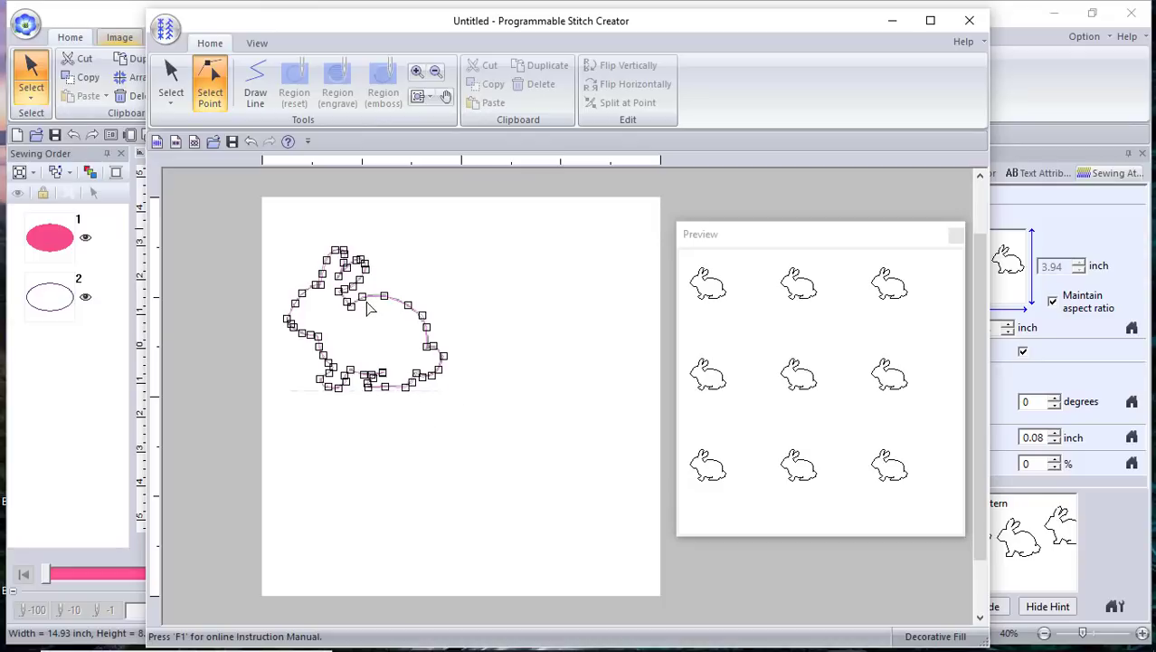
pyautogui.click(443, 358)
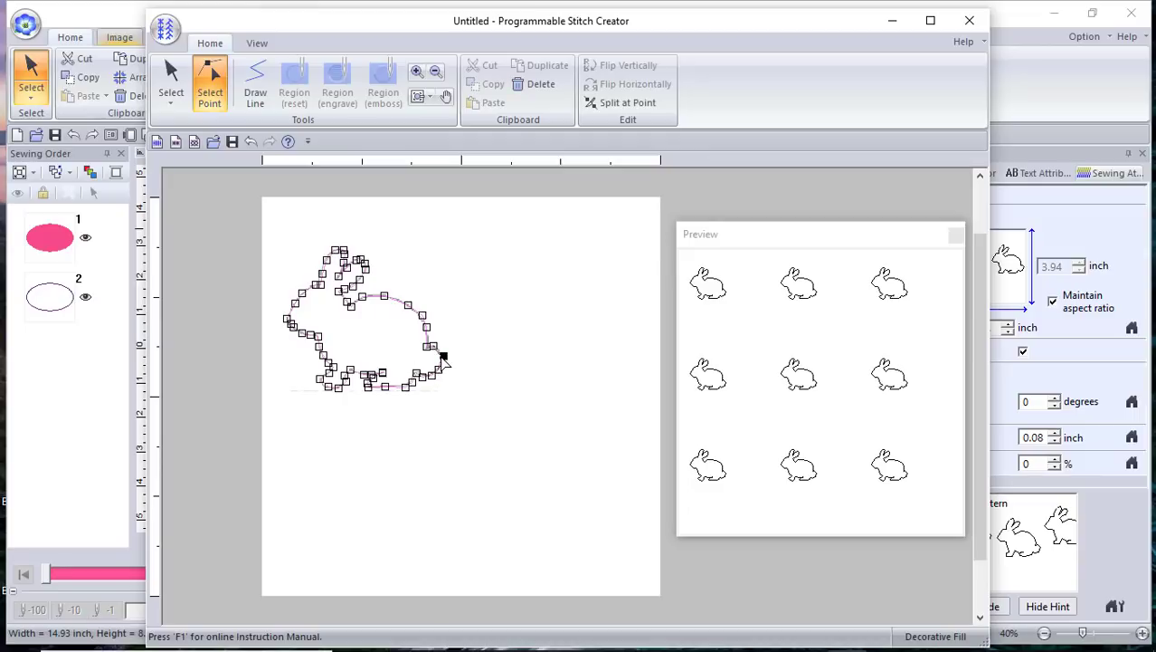
pyautogui.moveTo(444, 358); pyautogui.dragTo(441, 358)
pyautogui.rightClick(445, 363)
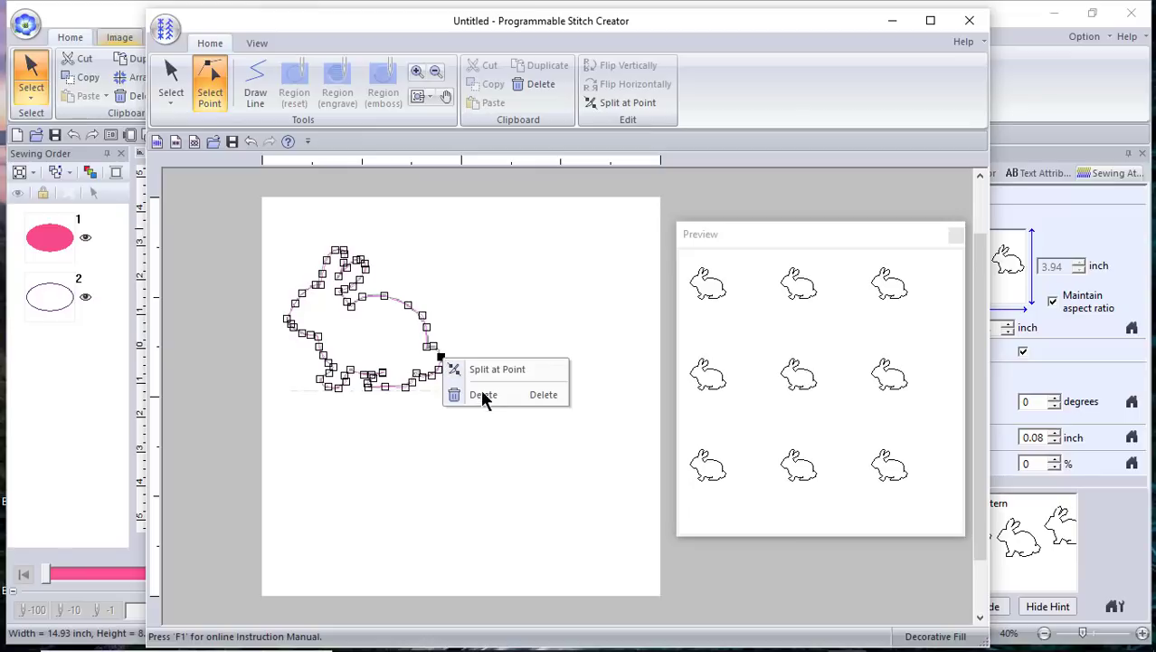
pyautogui.click(502, 266)
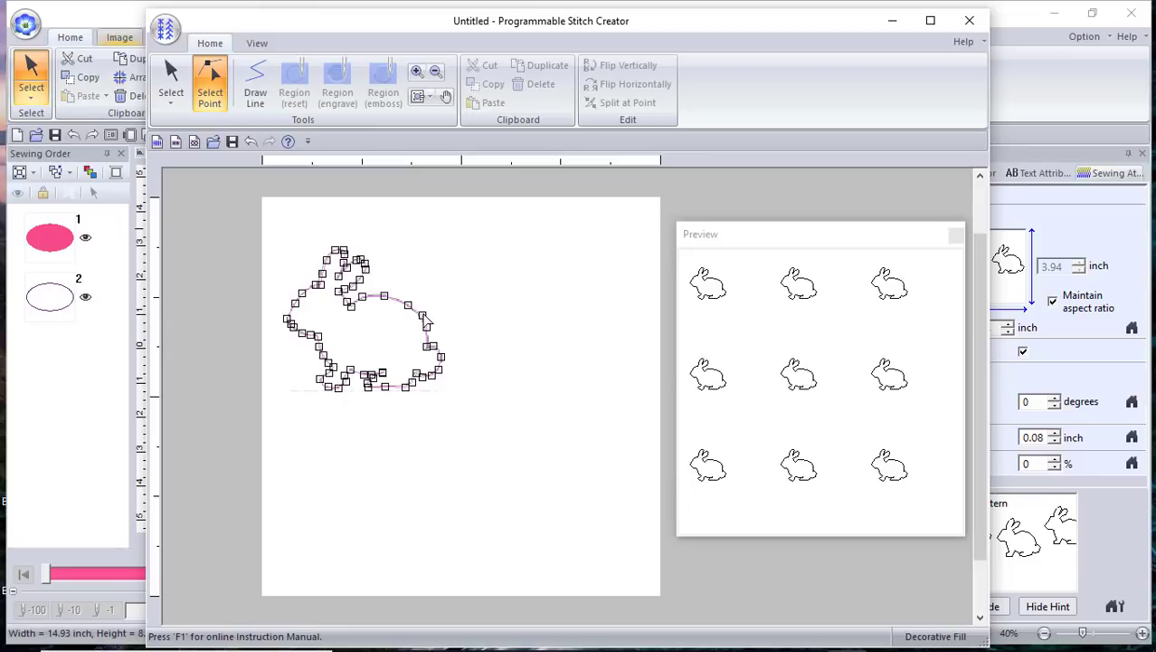
pyautogui.moveTo(423, 317); pyautogui.dragTo(499, 238)
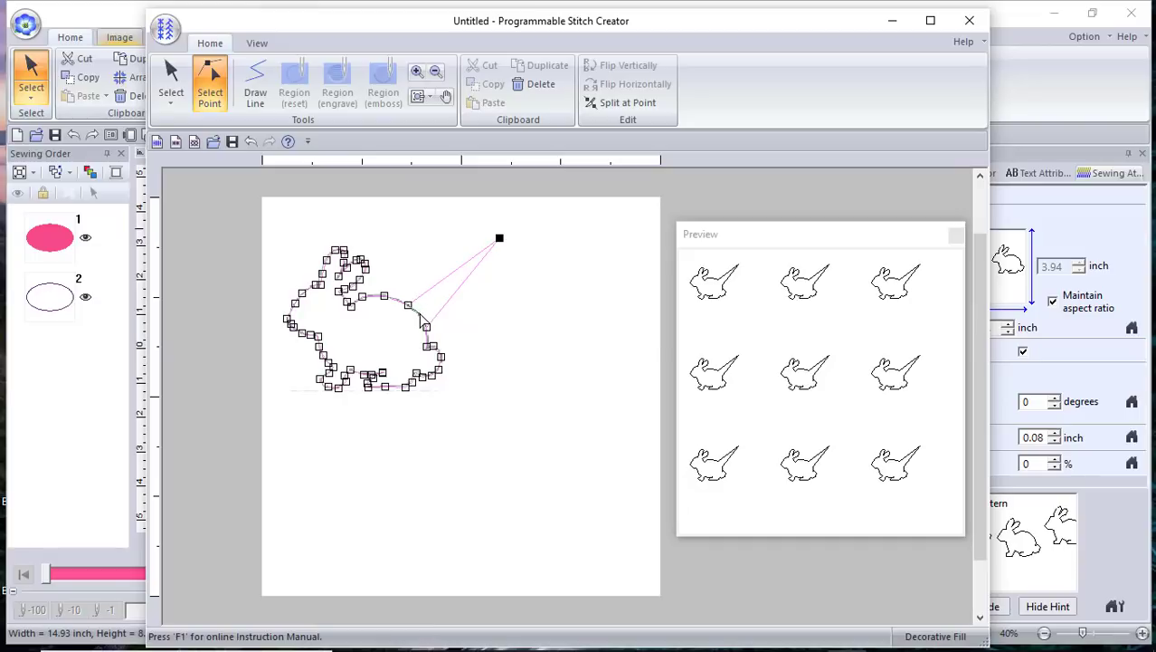
pyautogui.moveTo(420, 313); pyautogui.dragTo(420, 312)
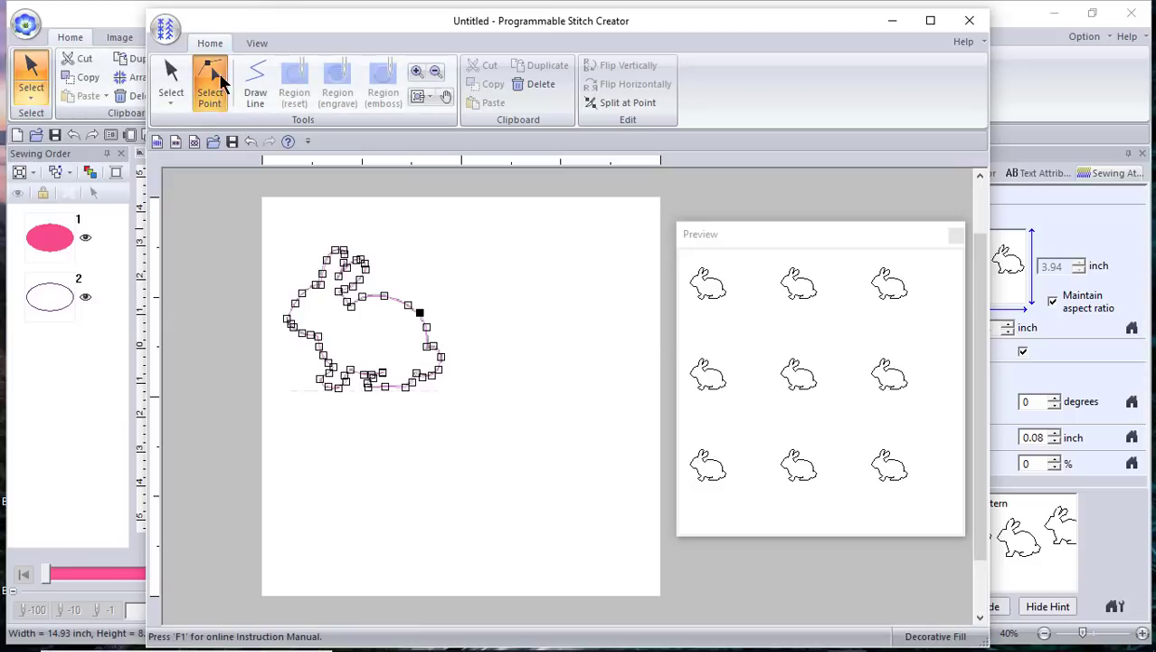
# Select the whole rabbit outline as an object and delete the template image behind it.
pyautogui.click(170, 102)
pyautogui.click(198, 124)
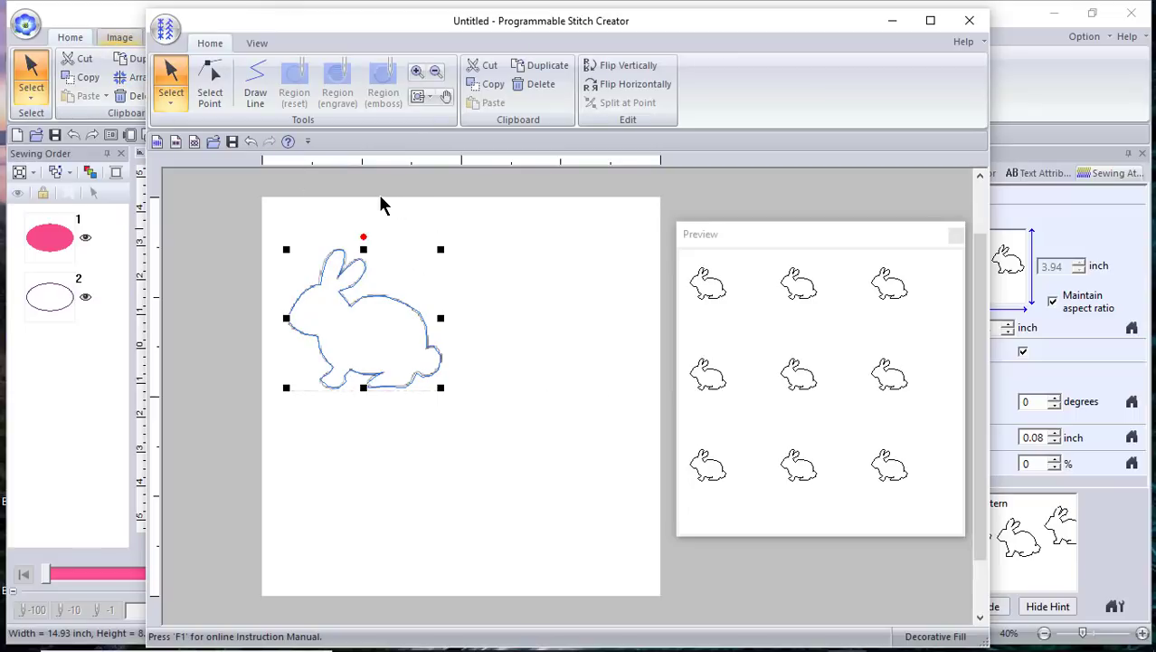
pyautogui.click(257, 43)
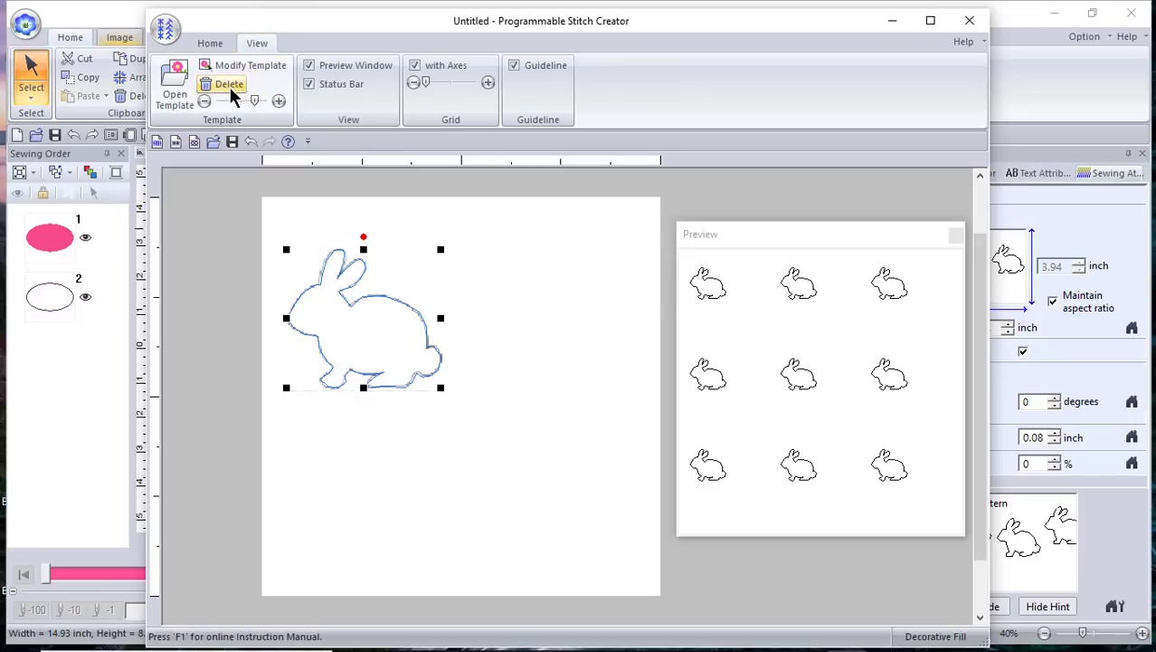
pyautogui.click(229, 86)
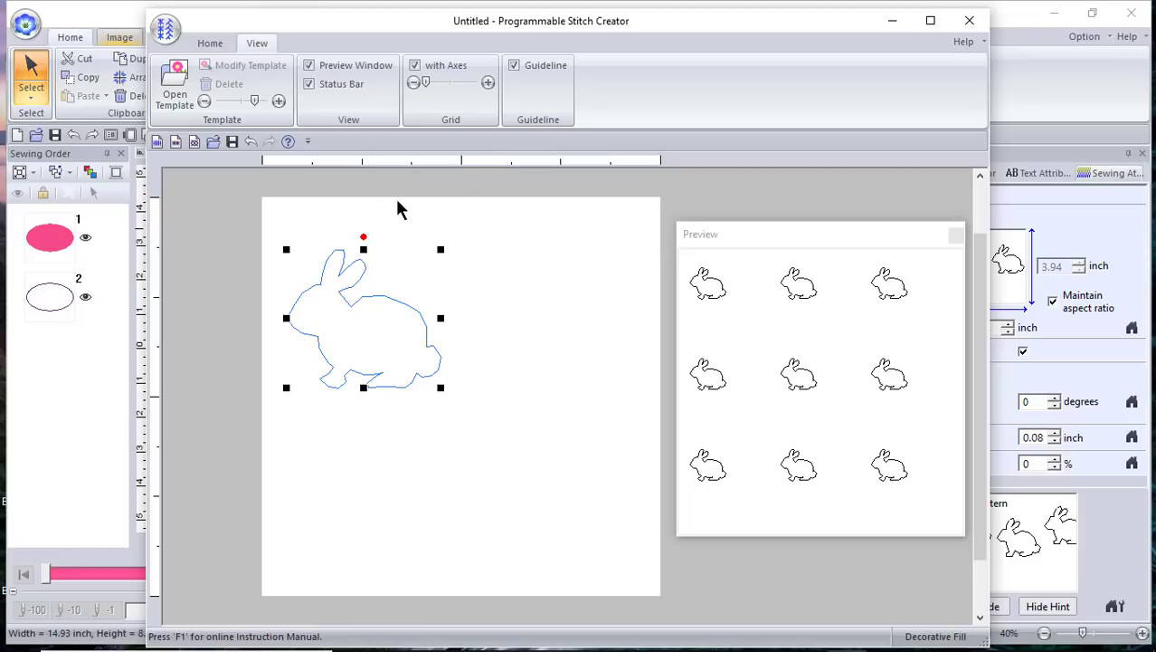
# Duplicate the rabbit, place the copy to the right of the original, and shrink it to about three quarters of its size.
pyautogui.click(209, 44)
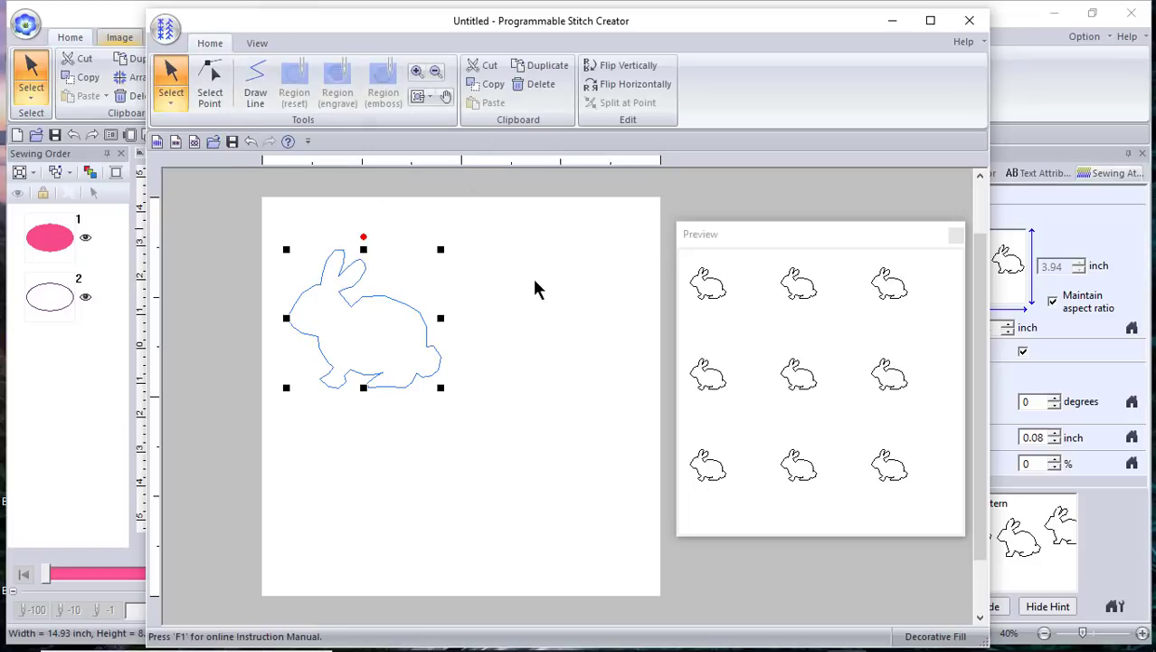
pyautogui.click(543, 67)
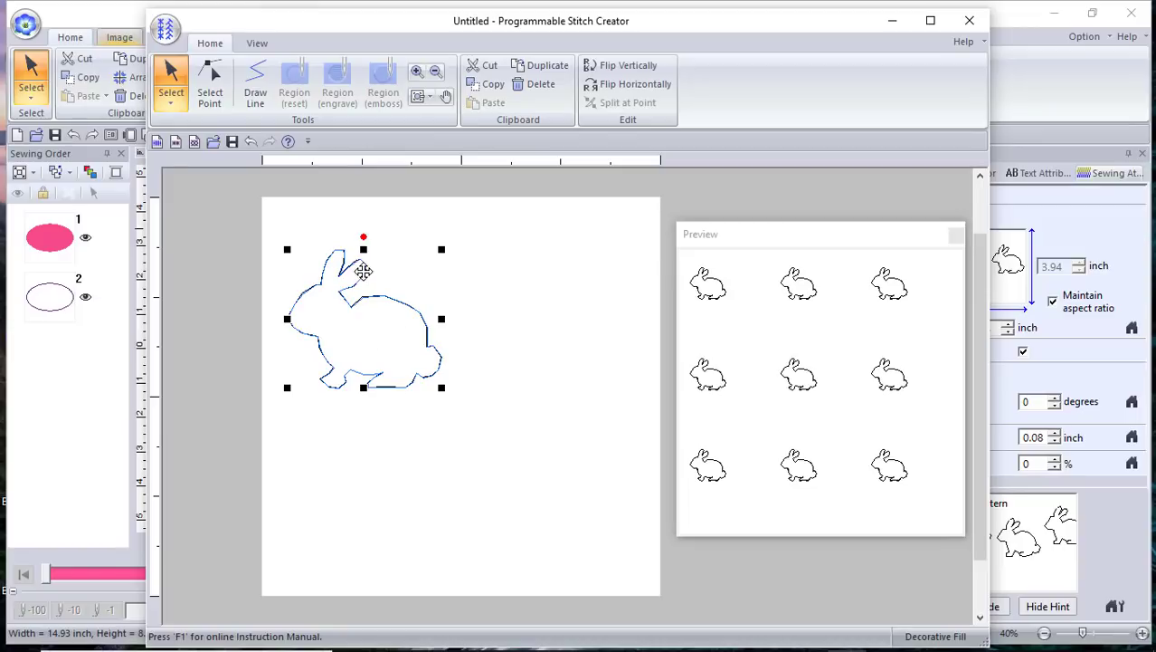
pyautogui.moveTo(362, 265); pyautogui.dragTo(540, 280)
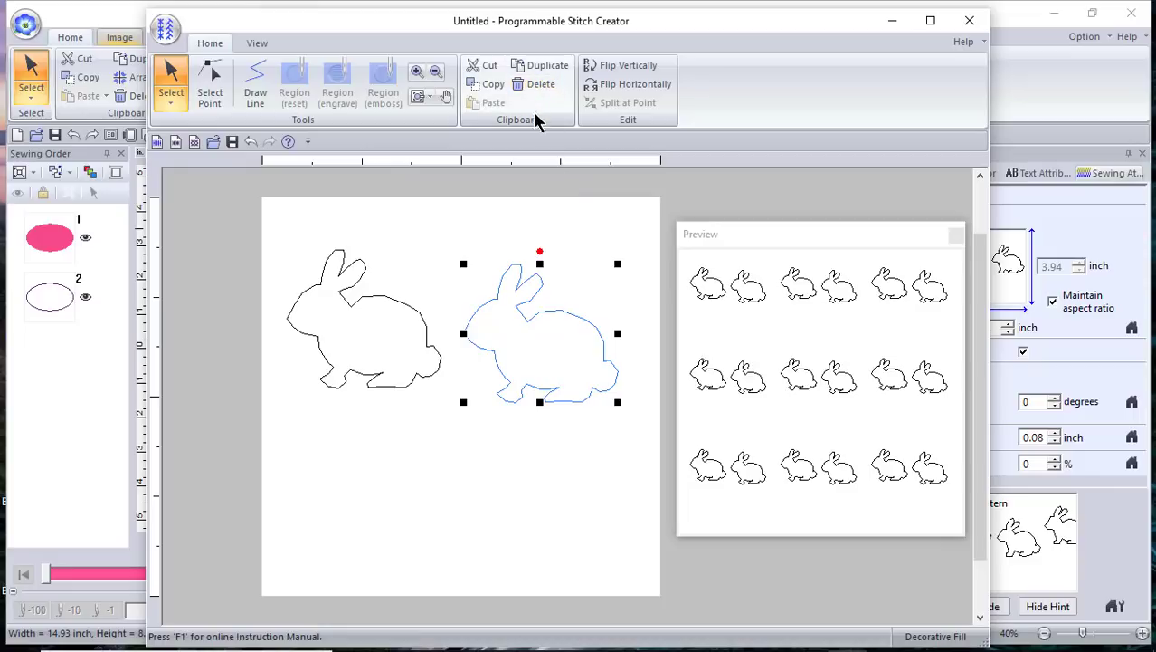
pyautogui.moveTo(617, 264); pyautogui.dragTo(581, 294)
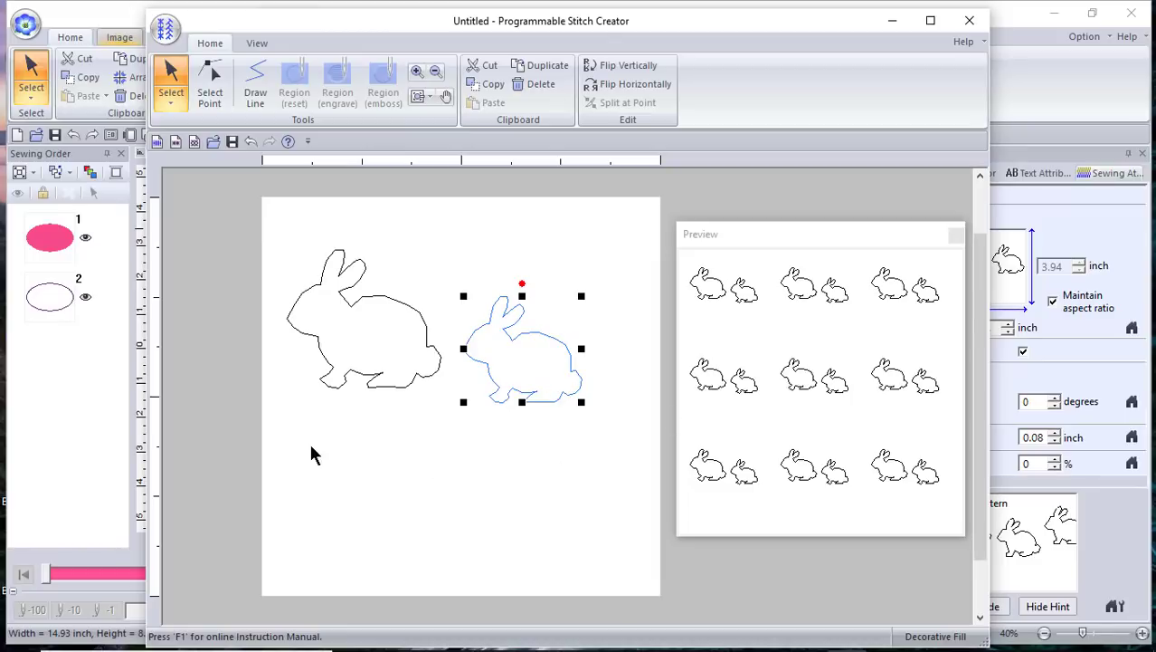
# Select the large and small rabbits together and duplicate the pair.
pyautogui.moveTo(176, 209); pyautogui.dragTo(649, 425)
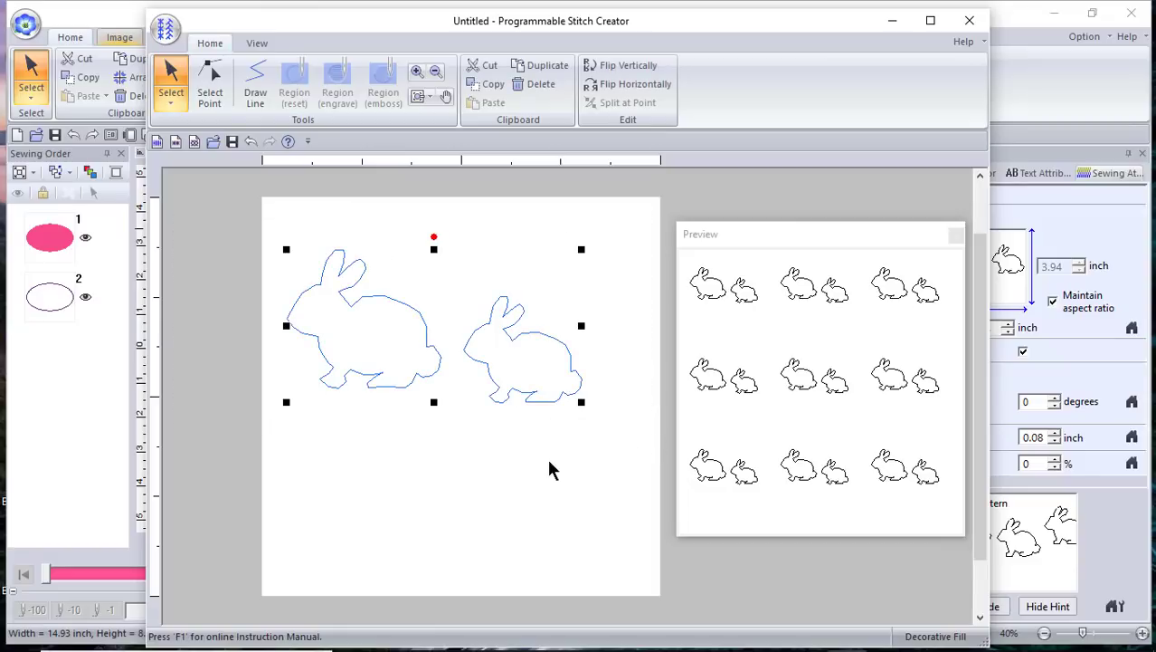
pyautogui.click(539, 67)
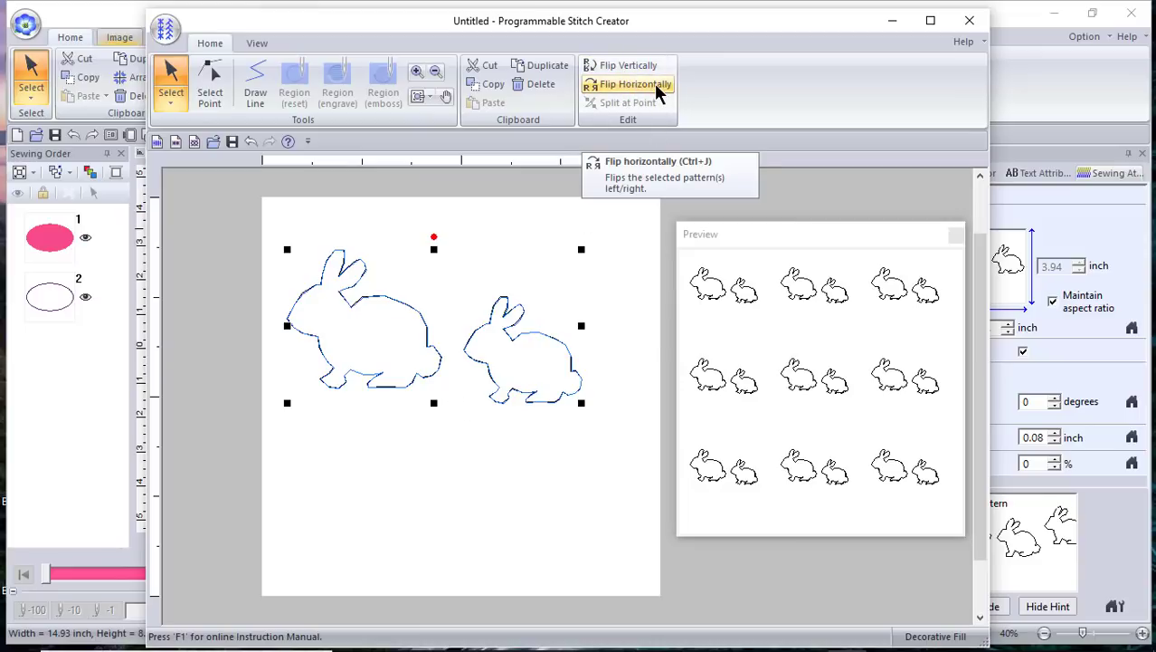
# Try flipping the duplicated pair vertically and horizontally and rotating it, undoing each change.
pyautogui.click(615, 62)
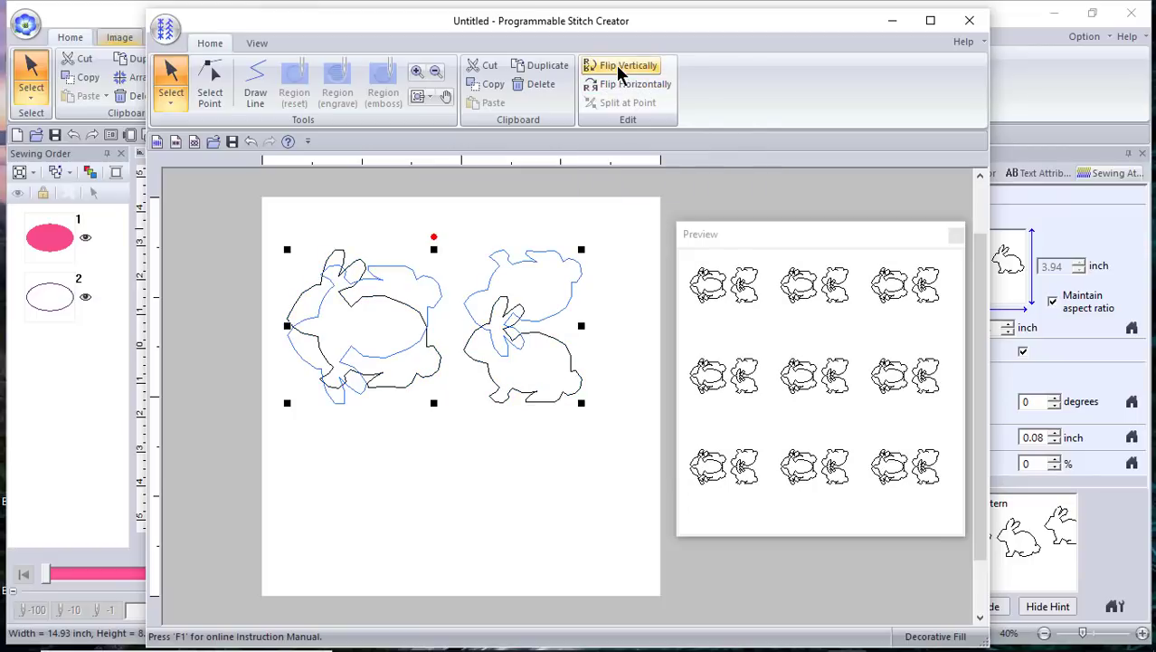
pyautogui.click(620, 82)
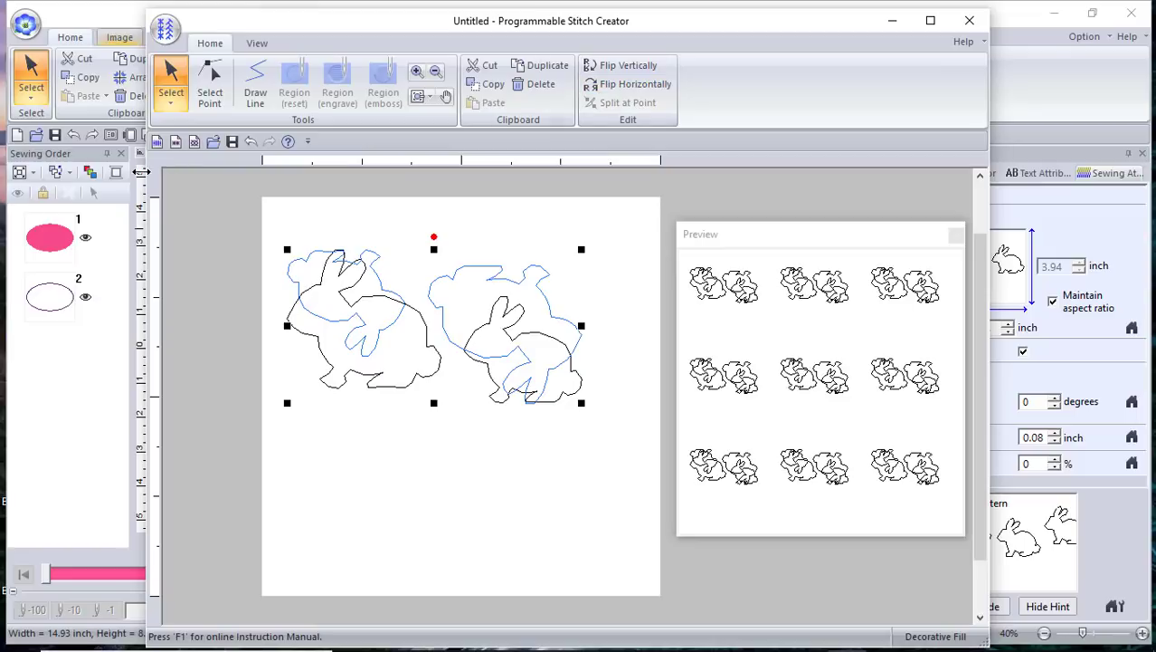
pyautogui.click(256, 141)
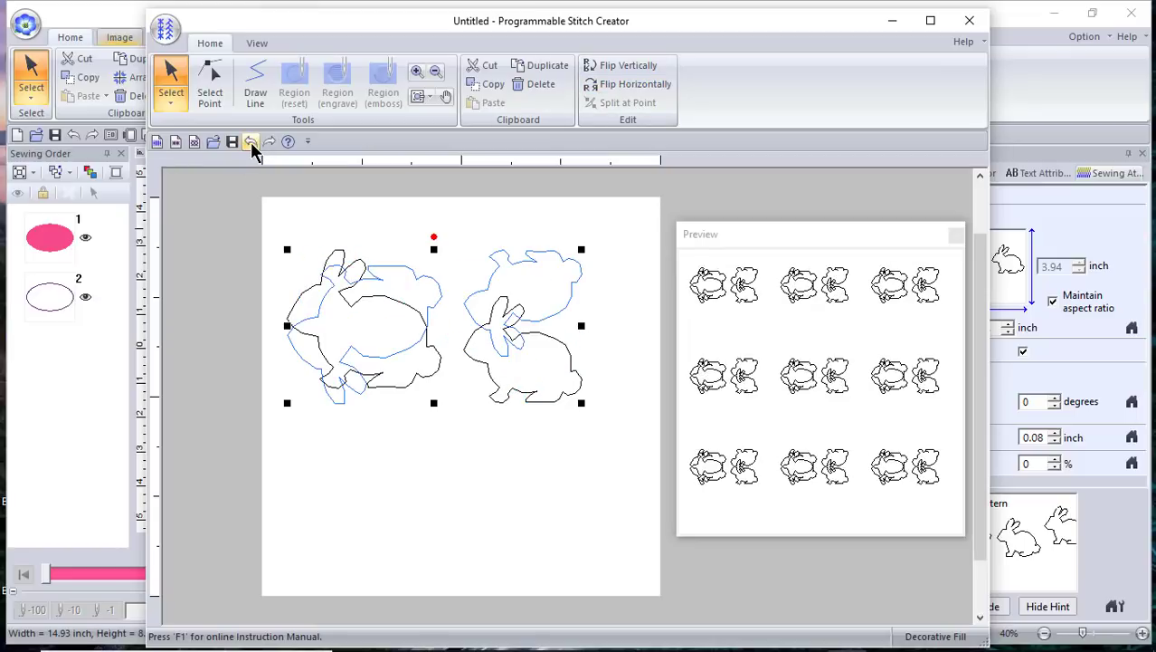
pyautogui.click(250, 141)
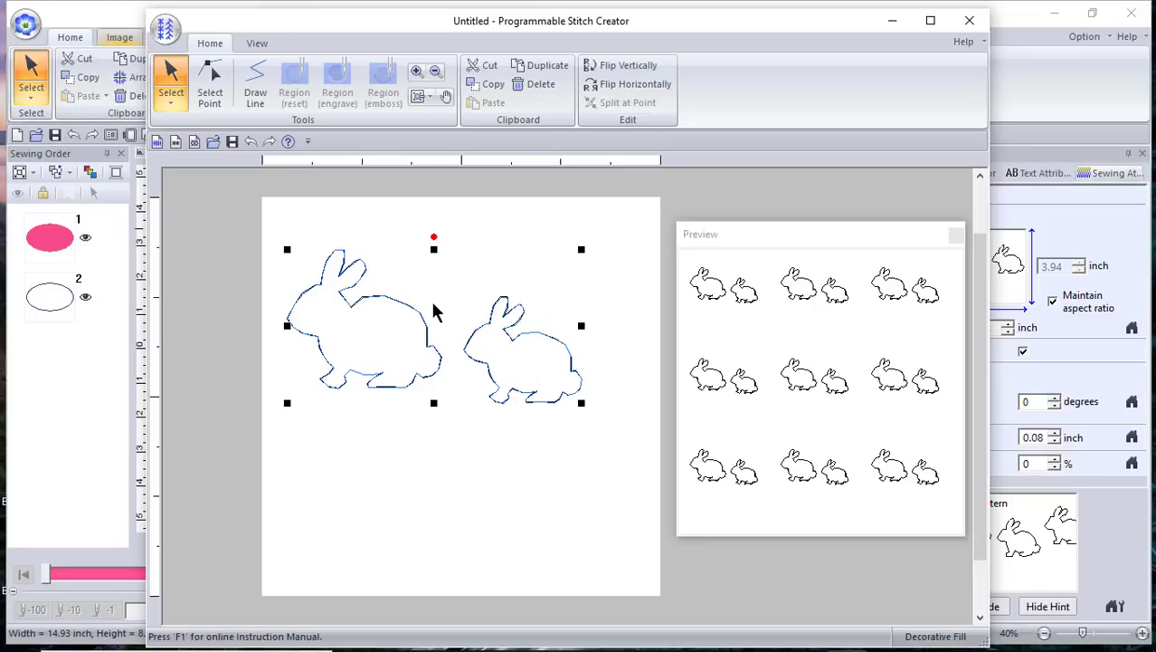
pyautogui.moveTo(433, 237); pyautogui.dragTo(377, 286)
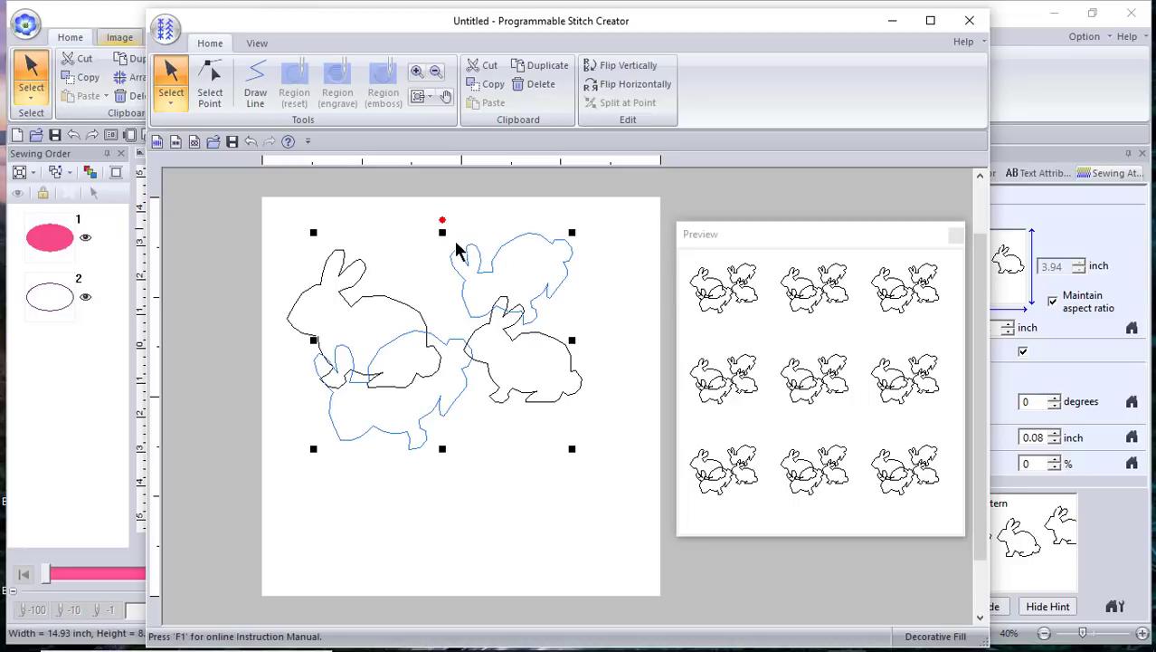
pyautogui.click(254, 149)
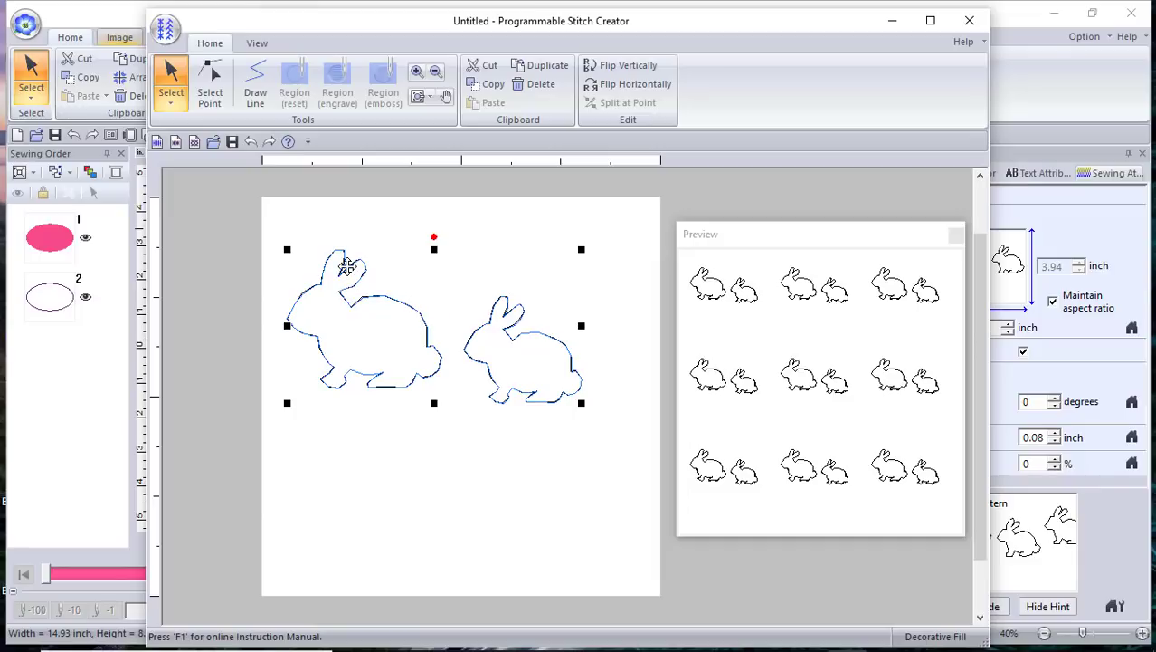
# Move the duplicated pair into the lower half, offset slightly to the right, and shift the original pair up toward the pattern's upper edge.
pyautogui.moveTo(348, 266); pyautogui.dragTo(429, 470)
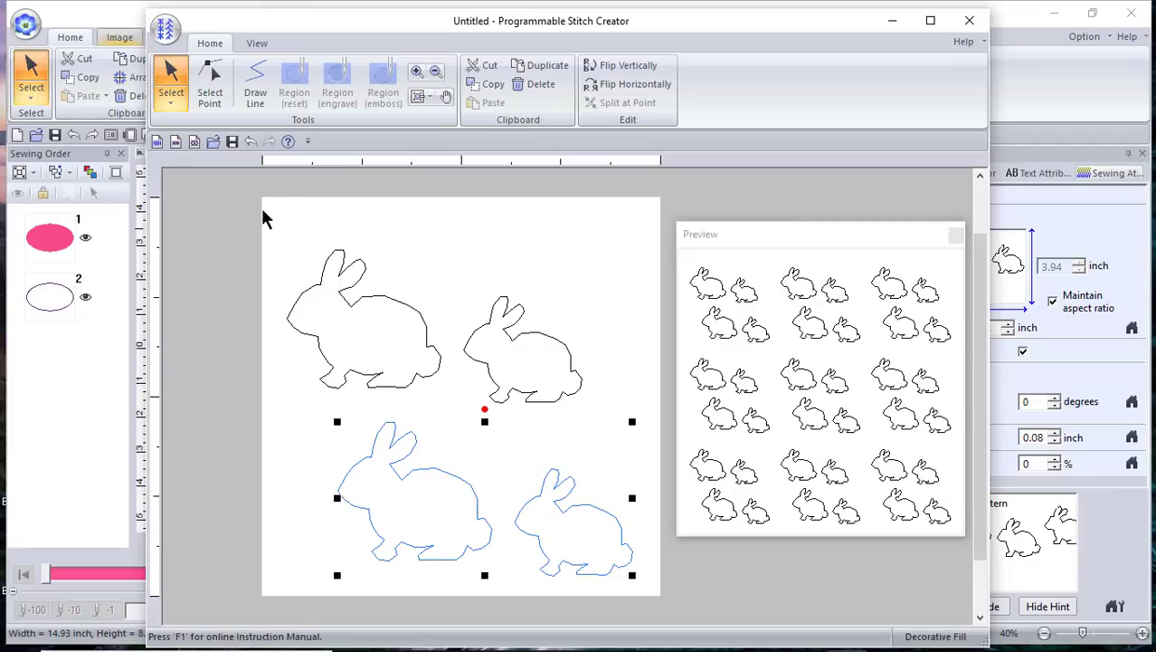
pyautogui.click(277, 243)
pyautogui.moveTo(269, 237); pyautogui.dragTo(686, 405)
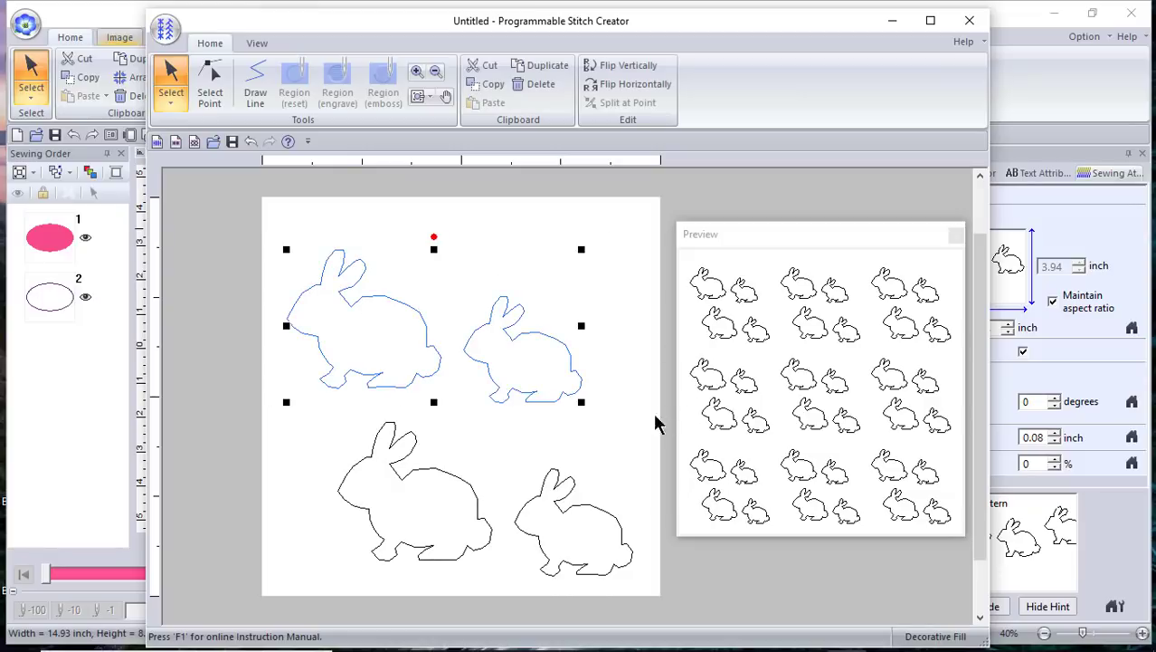
pyautogui.moveTo(480, 359); pyautogui.dragTo(476, 327)
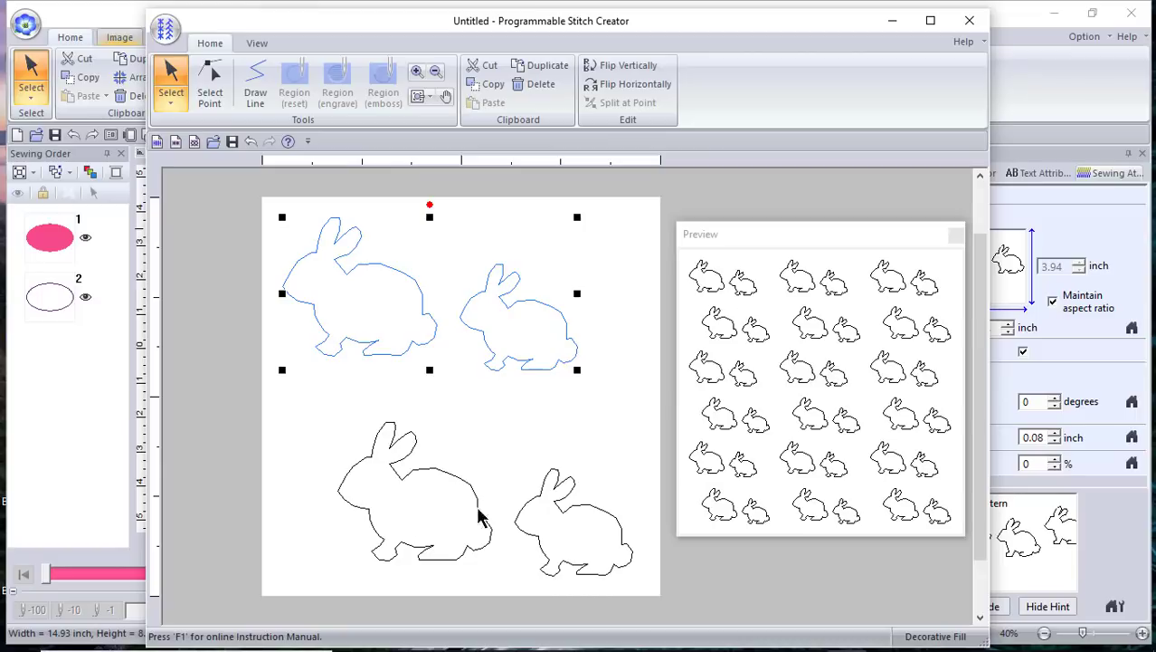
pyautogui.click(604, 438)
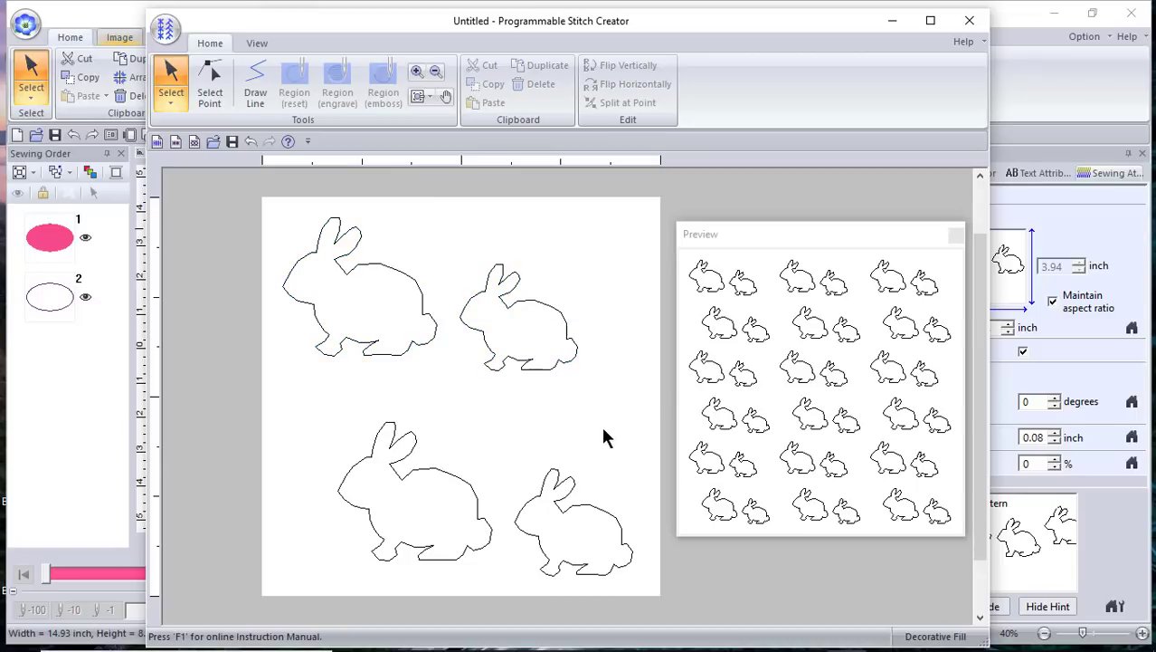
# Save the pattern in the Pattern folder as a decorative fill file named Rabbits3, keeping the 100.0 mm default size.
pyautogui.click(163, 26)
pyautogui.click(200, 254)
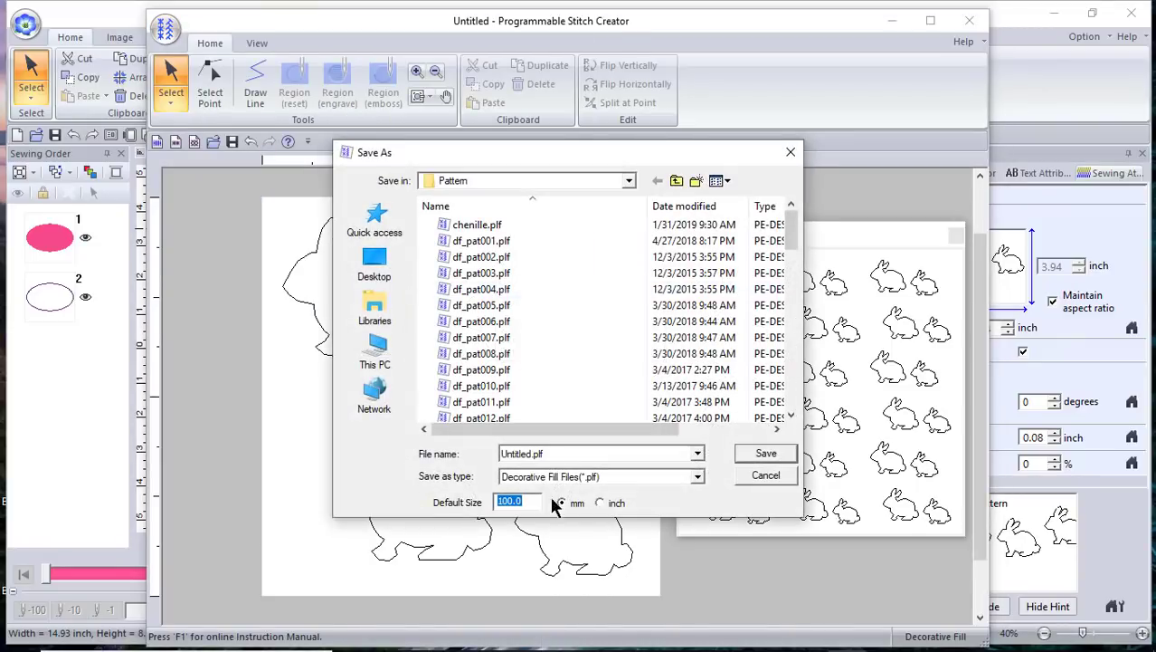
pyautogui.doubleClick(500, 453)
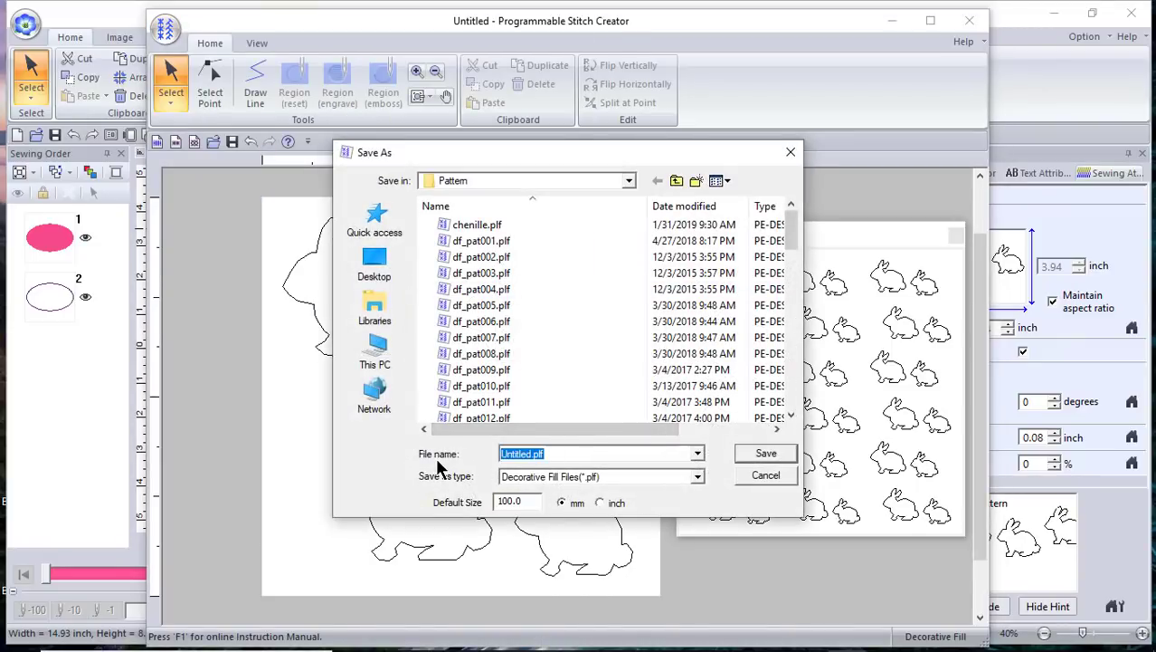
pyautogui.write('Ra')
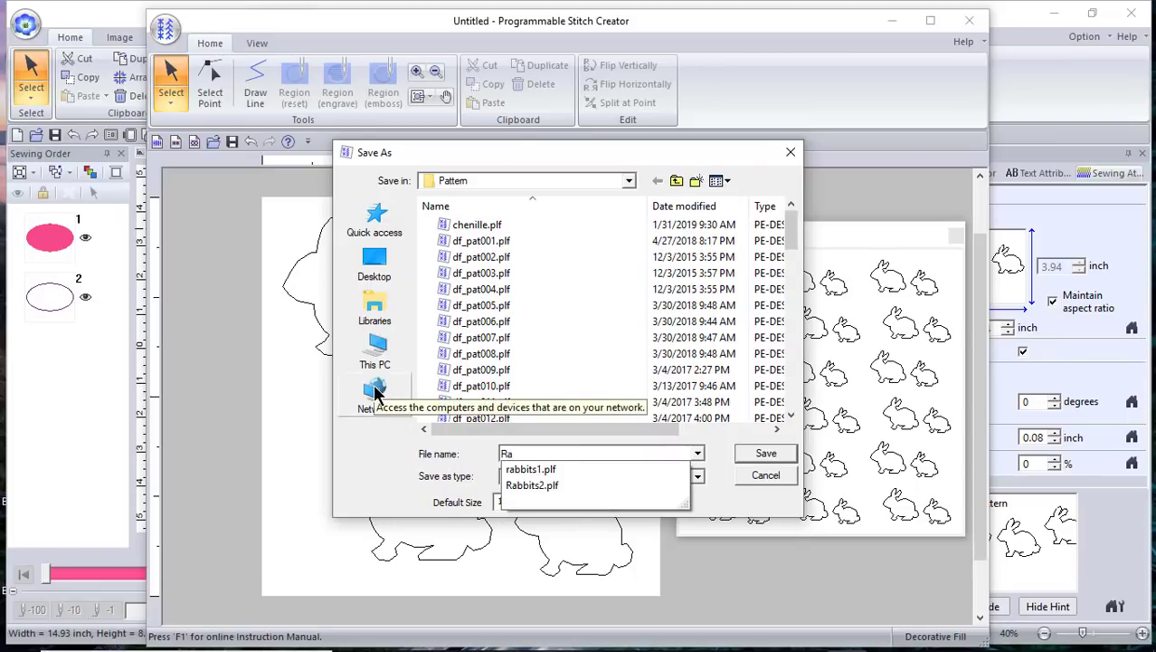
pyautogui.write('bbits3')
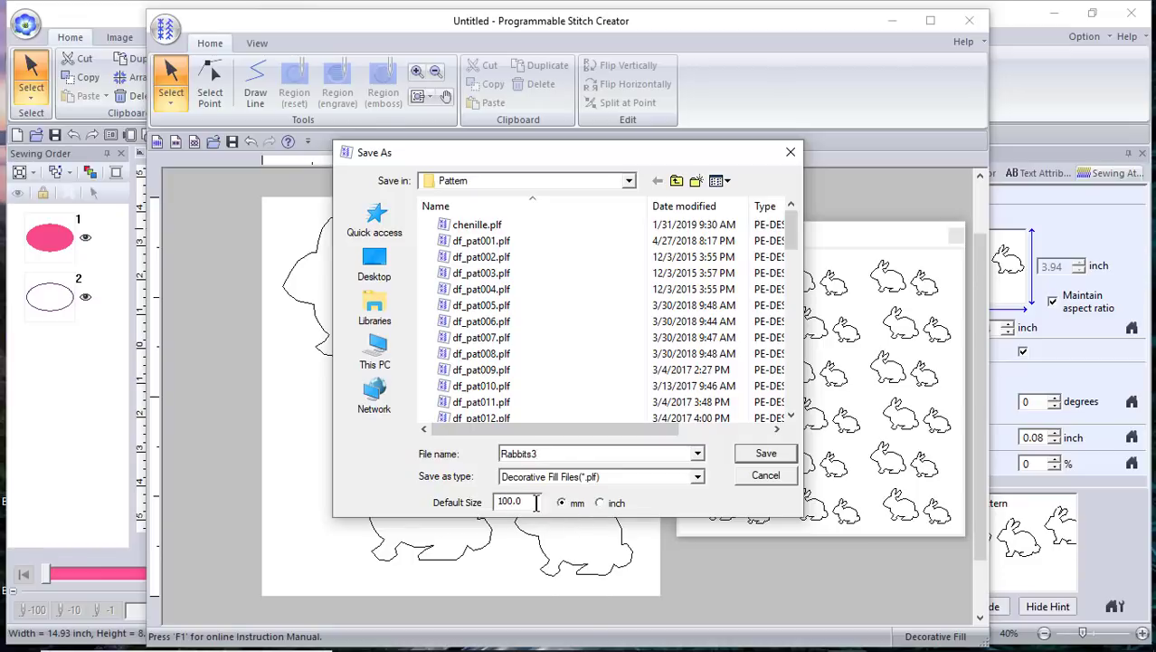
pyautogui.click(767, 454)
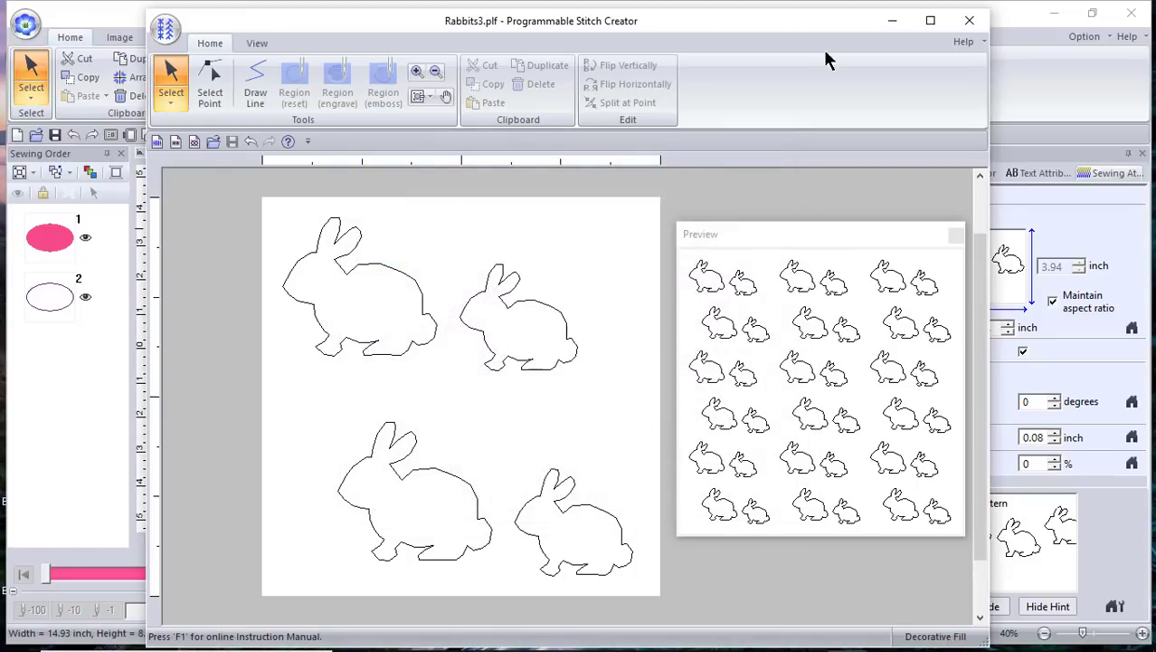
# Close Programmable Stitch Creator and start a new, empty embroidery design in the main PE-DESIGN window.
pyautogui.click(970, 24)
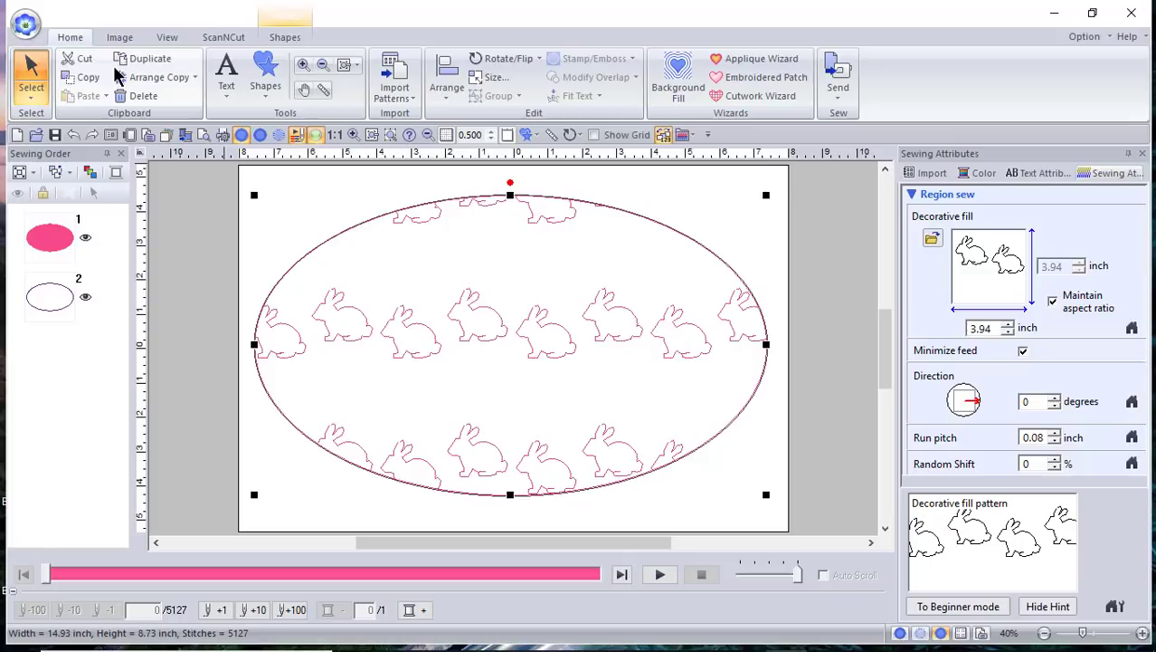
pyautogui.click(25, 24)
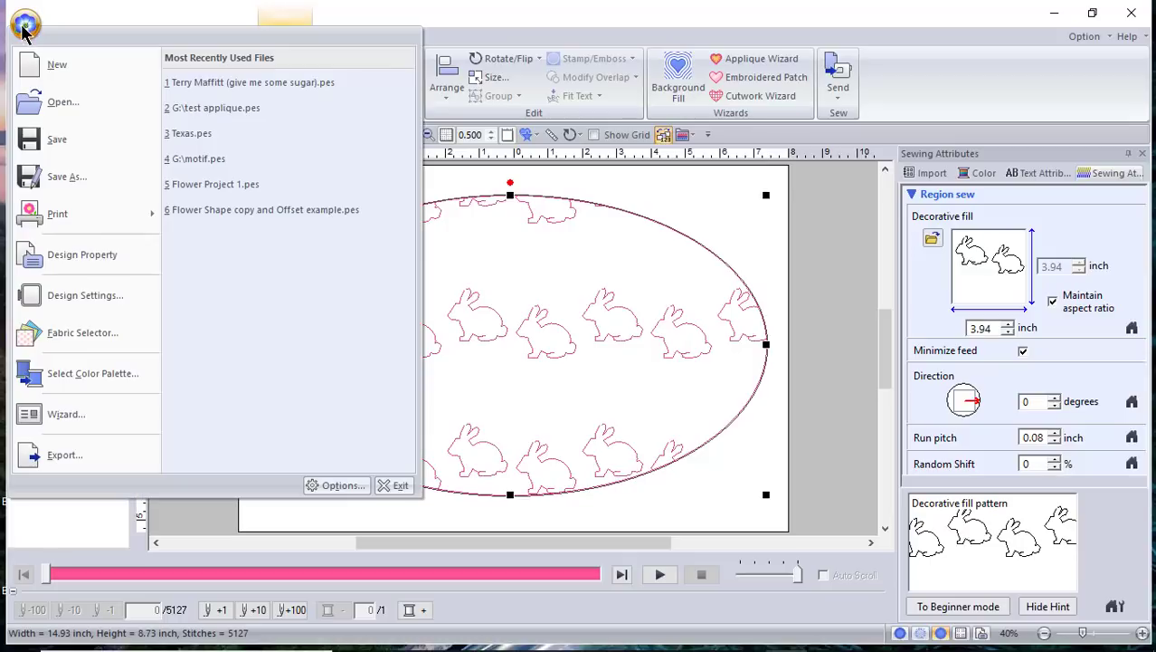
pyautogui.click(56, 66)
pyautogui.click(607, 370)
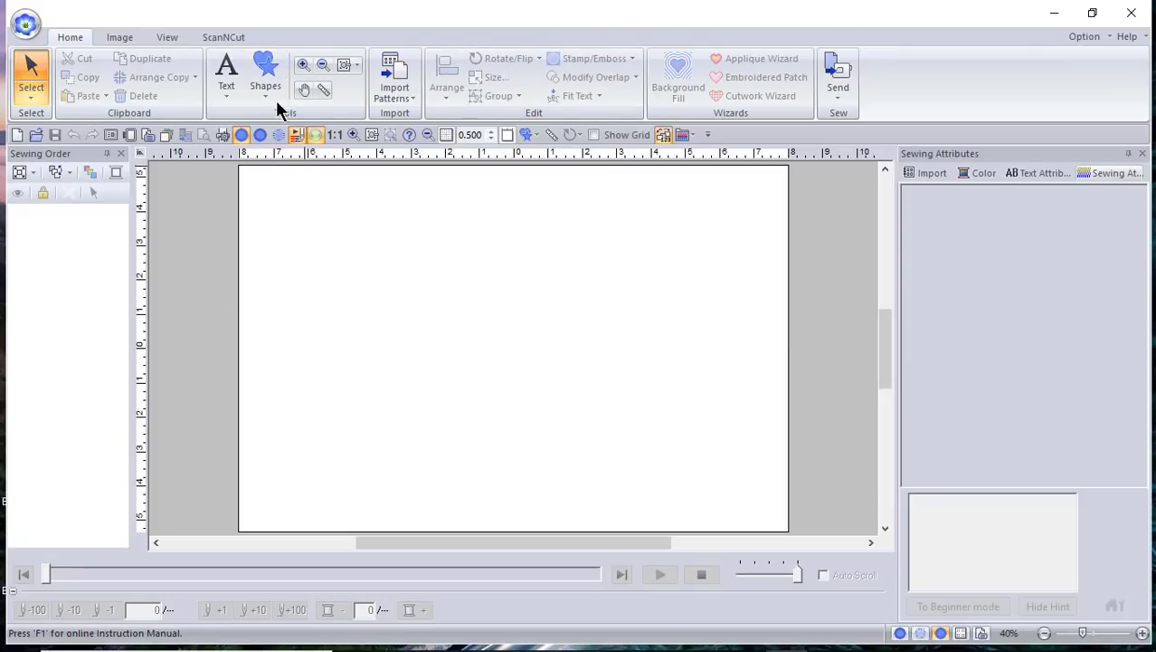
# Draw an ellipse about 13.8 by 8.4 inches across most of the design page and give its outline a Stem Stitch.
pyautogui.click(265, 72)
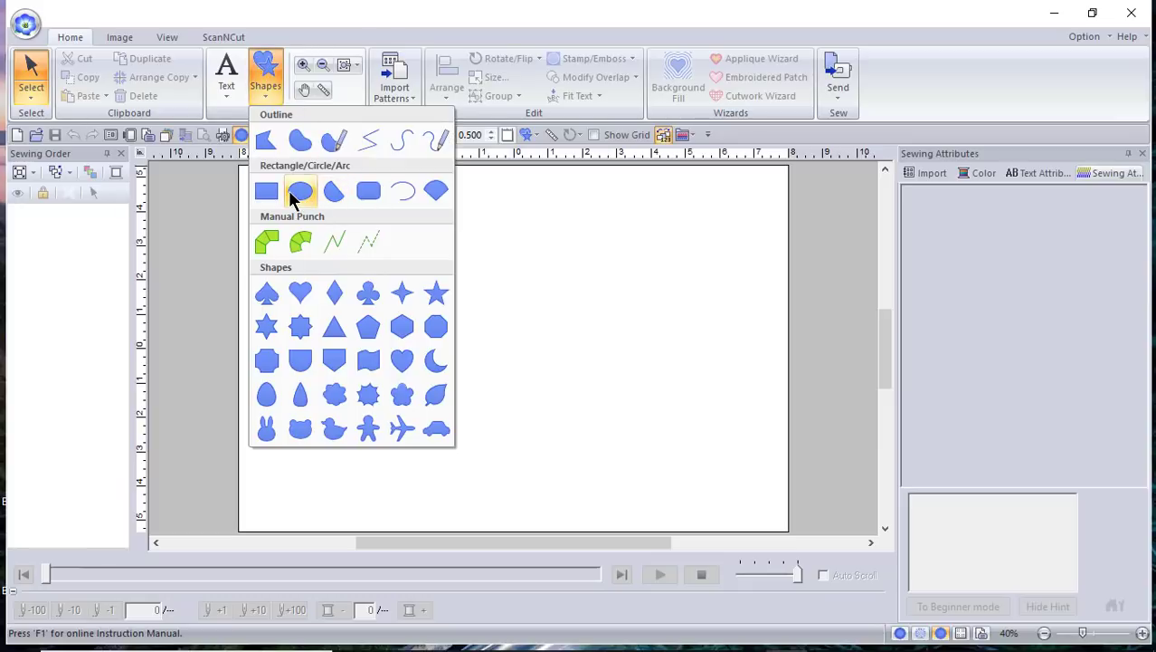
pyautogui.click(292, 193)
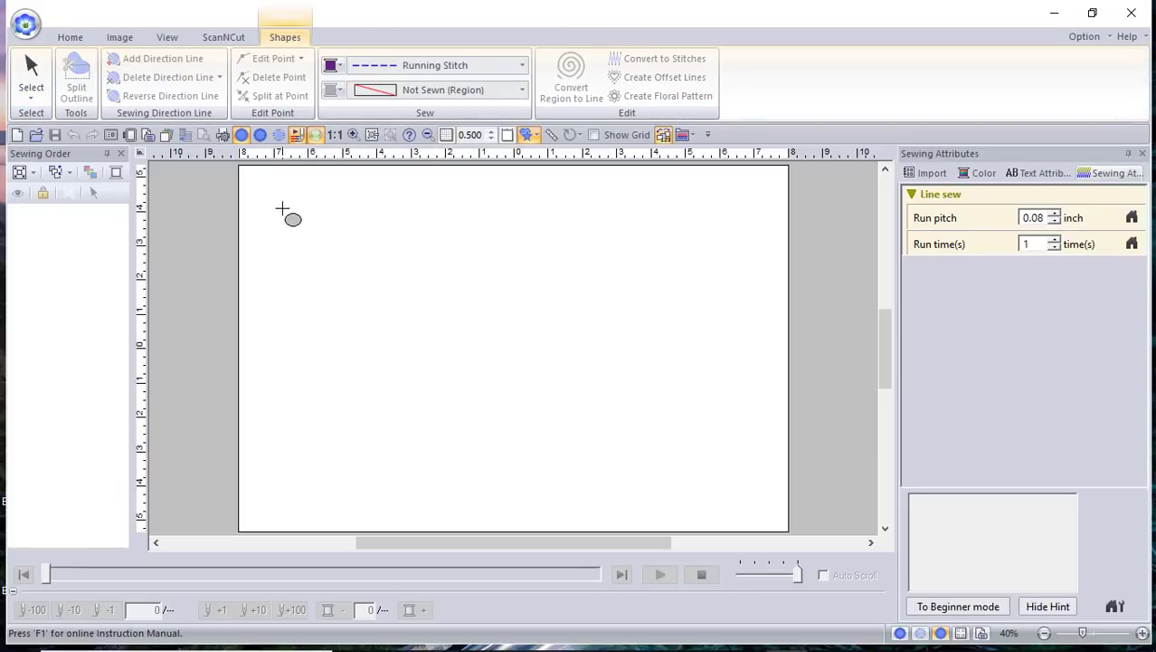
pyautogui.moveTo(283, 209); pyautogui.dragTo(753, 497)
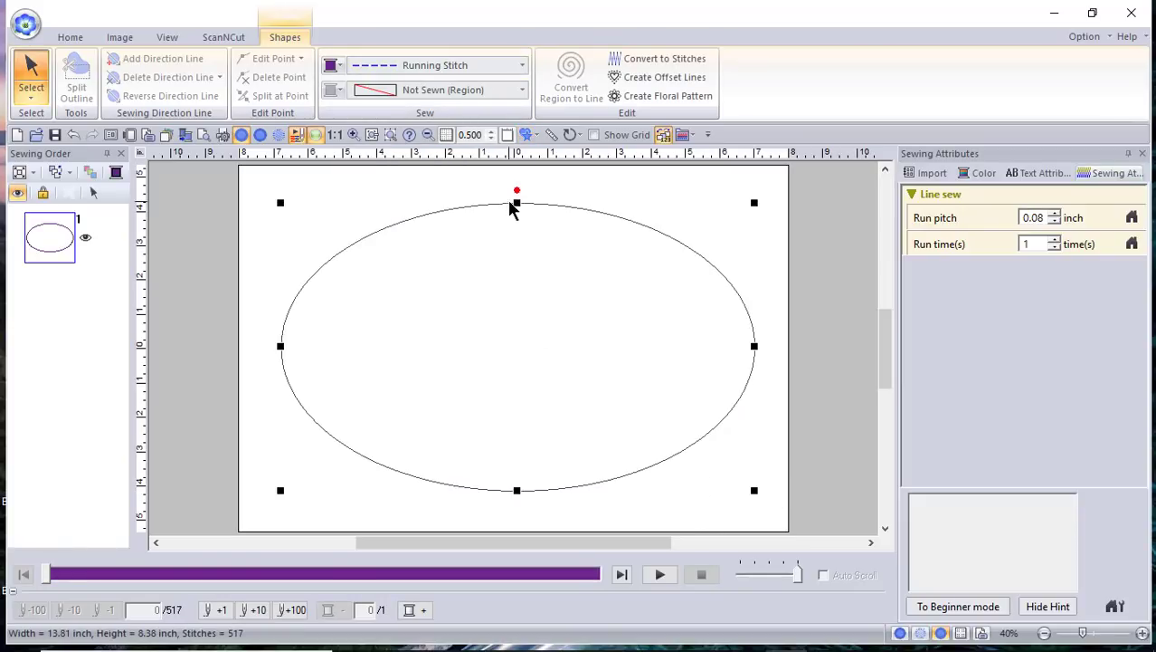
pyautogui.click(521, 69)
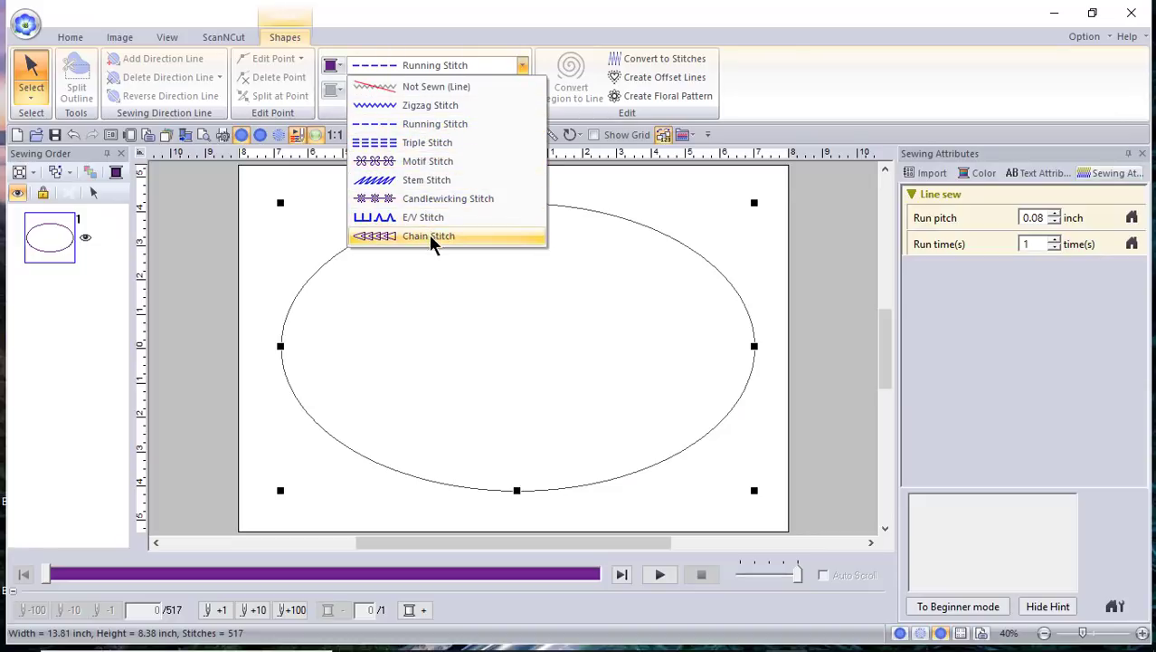
pyautogui.click(448, 181)
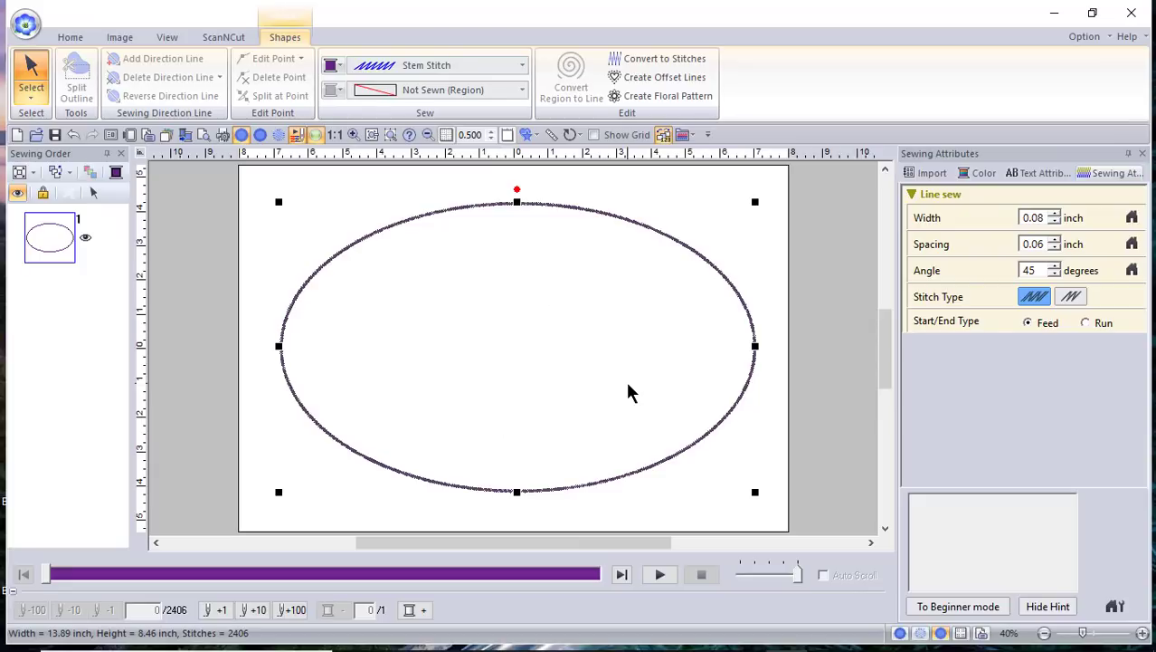
# Start the Background Fill wizard with the ellipse's interior as the region and Decorative Fill as the fill type.
pyautogui.click(70, 39)
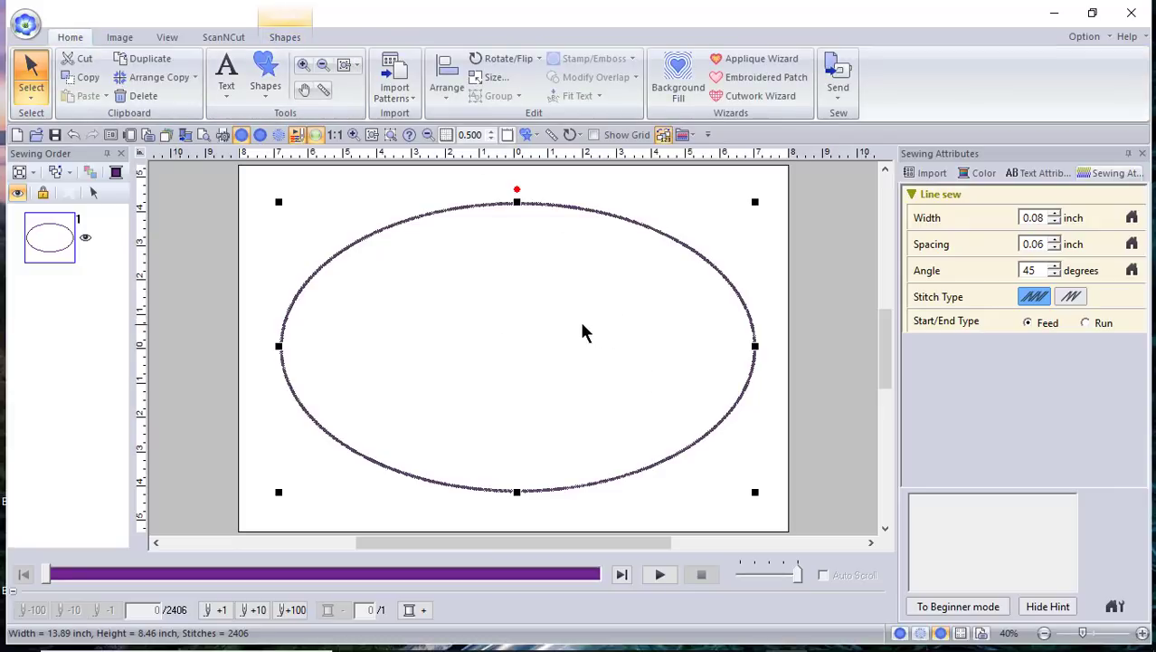
pyautogui.click(670, 91)
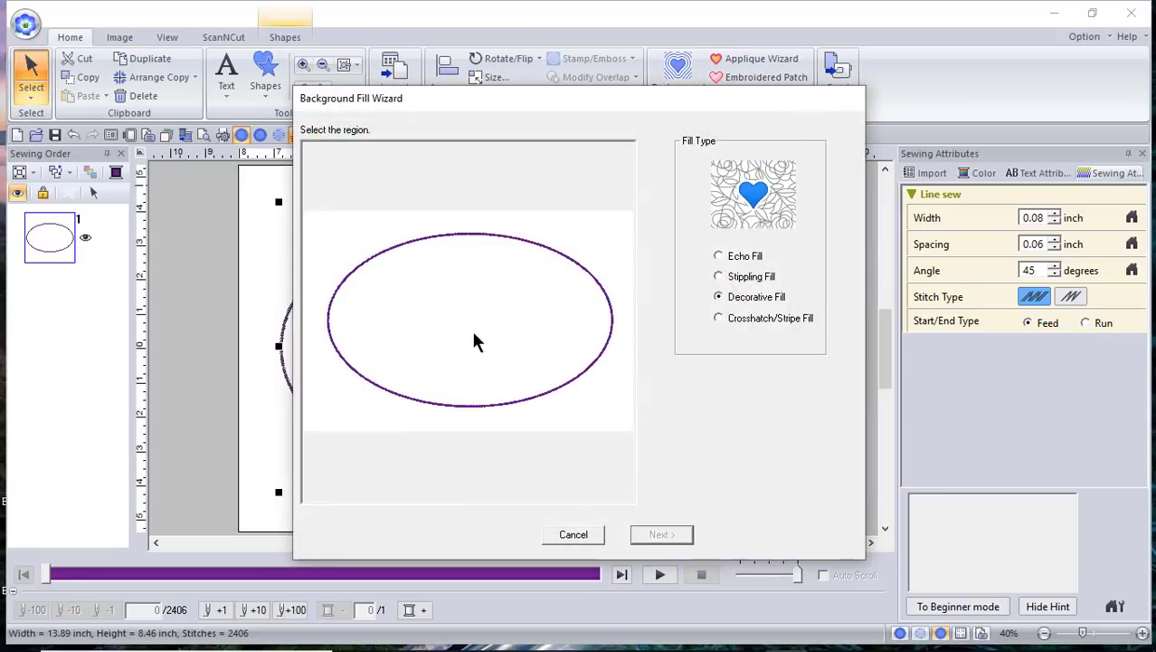
pyautogui.click(435, 344)
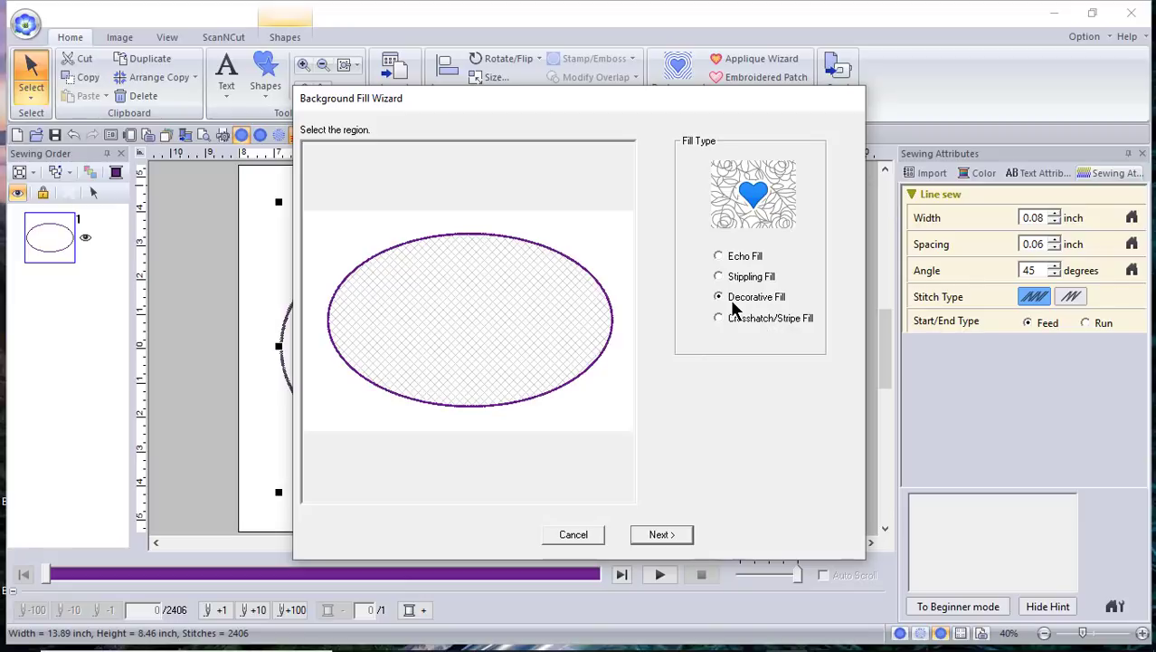
pyautogui.click(660, 535)
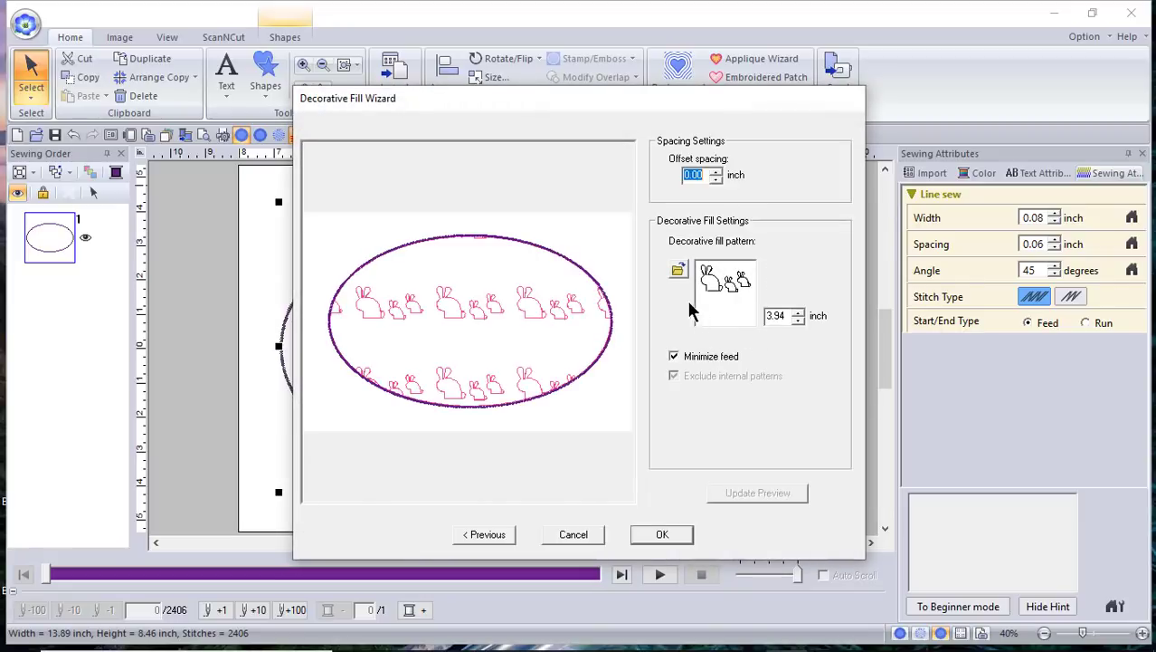
# Choose Rabbits3 from the Pattern folder as the decorative fill pattern.
pyautogui.click(678, 270)
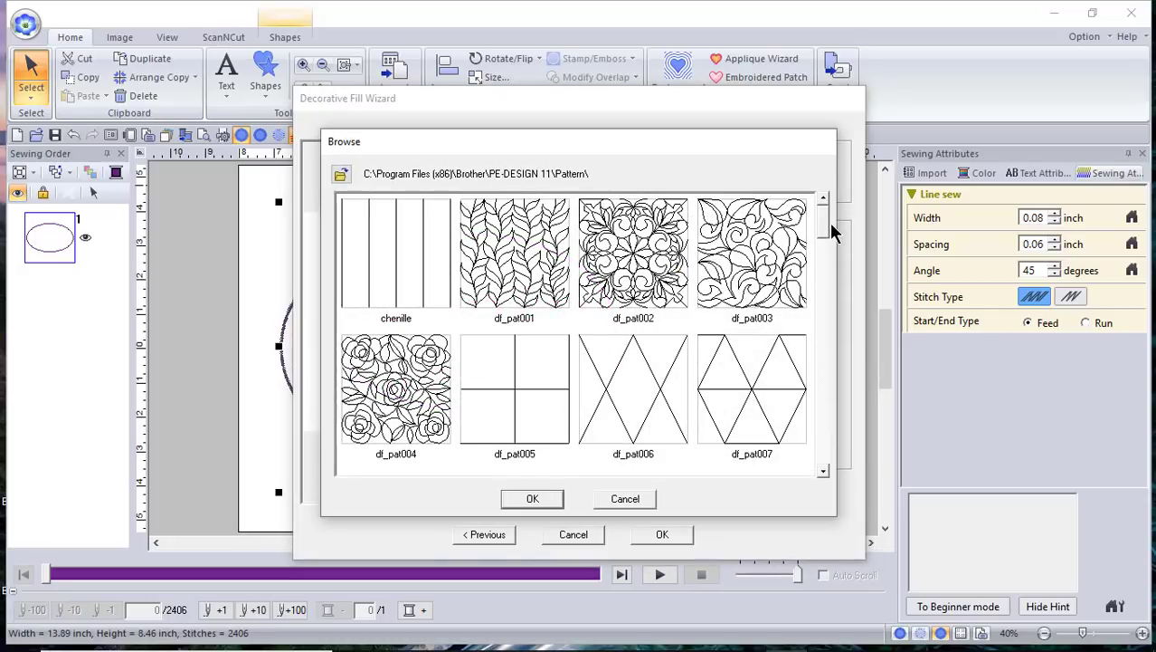
pyautogui.moveTo(823, 210); pyautogui.dragTo(825, 441)
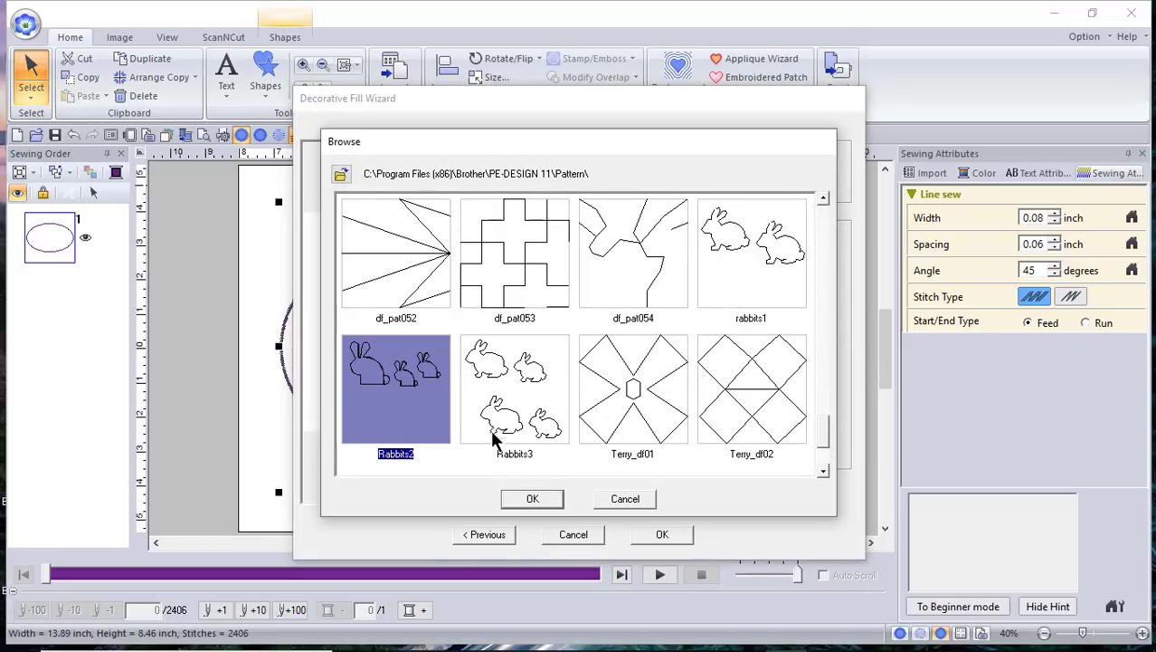
pyautogui.click(552, 380)
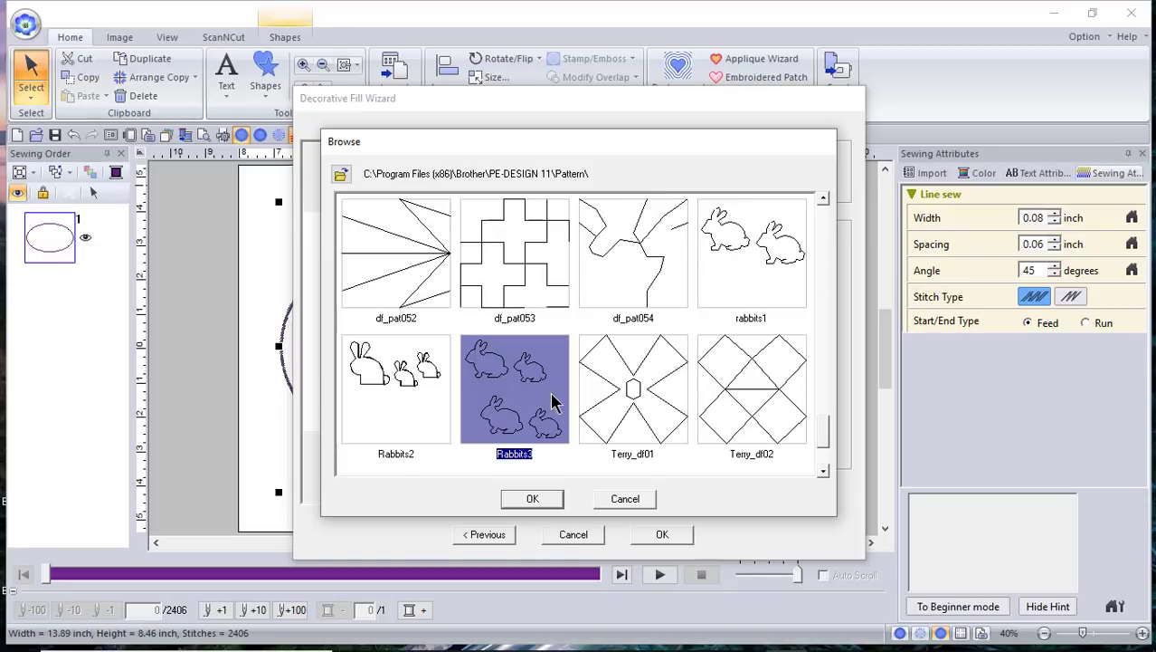
pyautogui.click(544, 498)
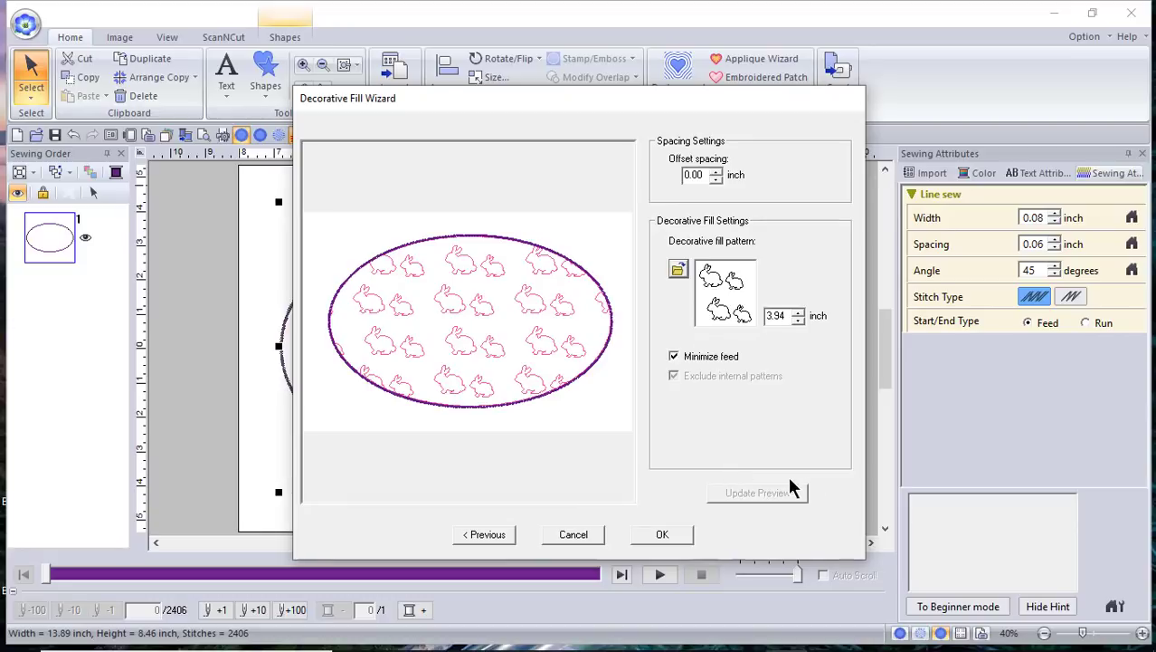
# Enlarge the fill pattern to 4.25 inches, refresh the preview and apply the fill to the ellipse.
pyautogui.click(799, 313)
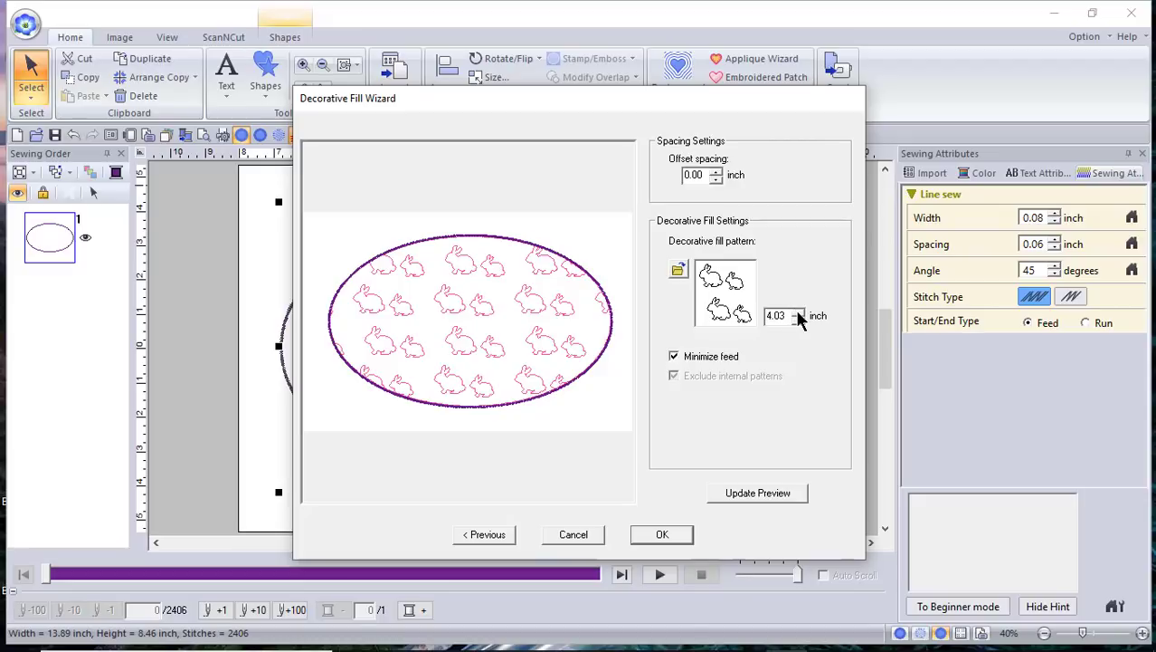
pyautogui.click(798, 312)
pyautogui.click(799, 312)
pyautogui.click(762, 493)
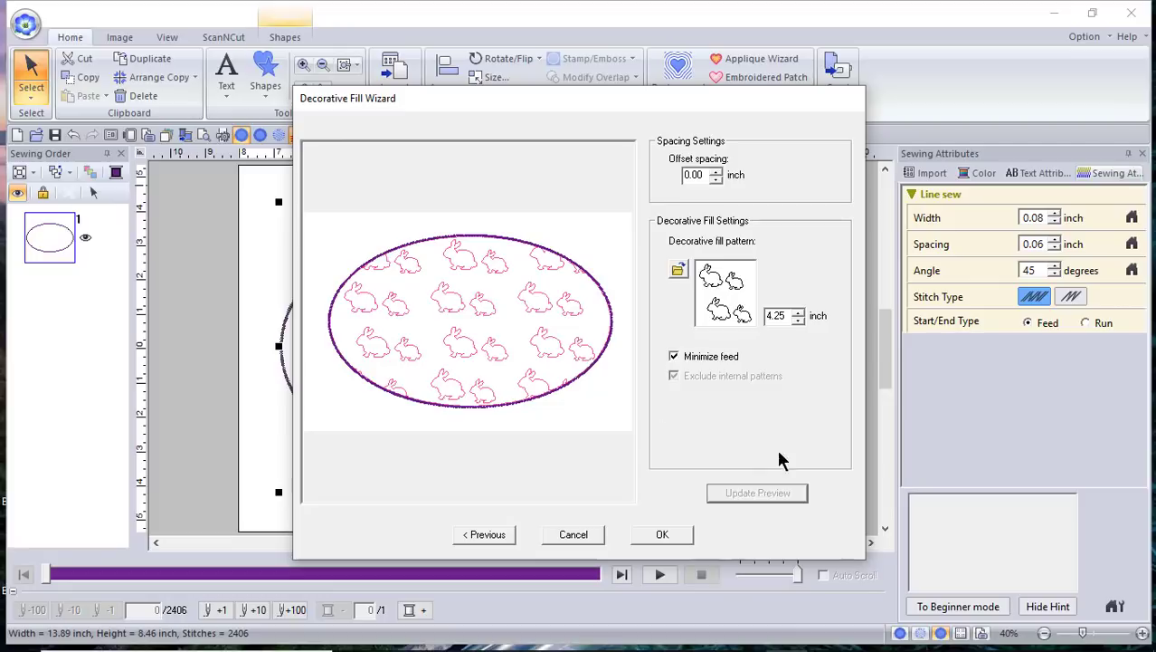
pyautogui.click(672, 538)
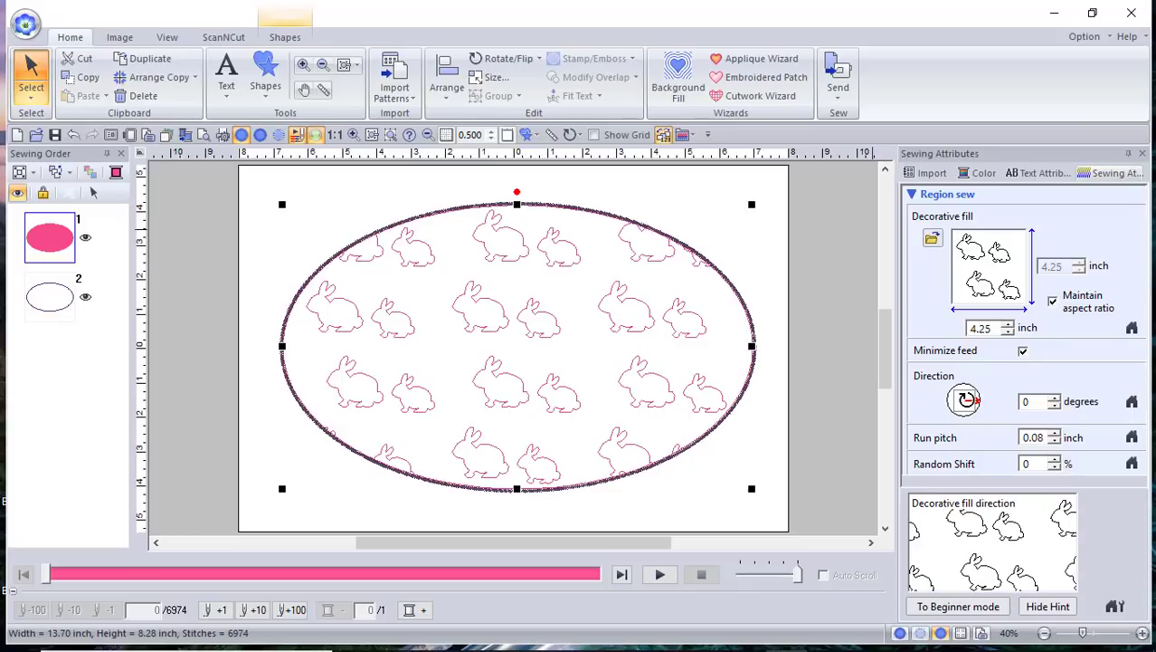
# Set the decorative fill's direction to 50 degrees and switch the measurement units to millimetres.
pyautogui.moveTo(969, 398); pyautogui.dragTo(972, 391)
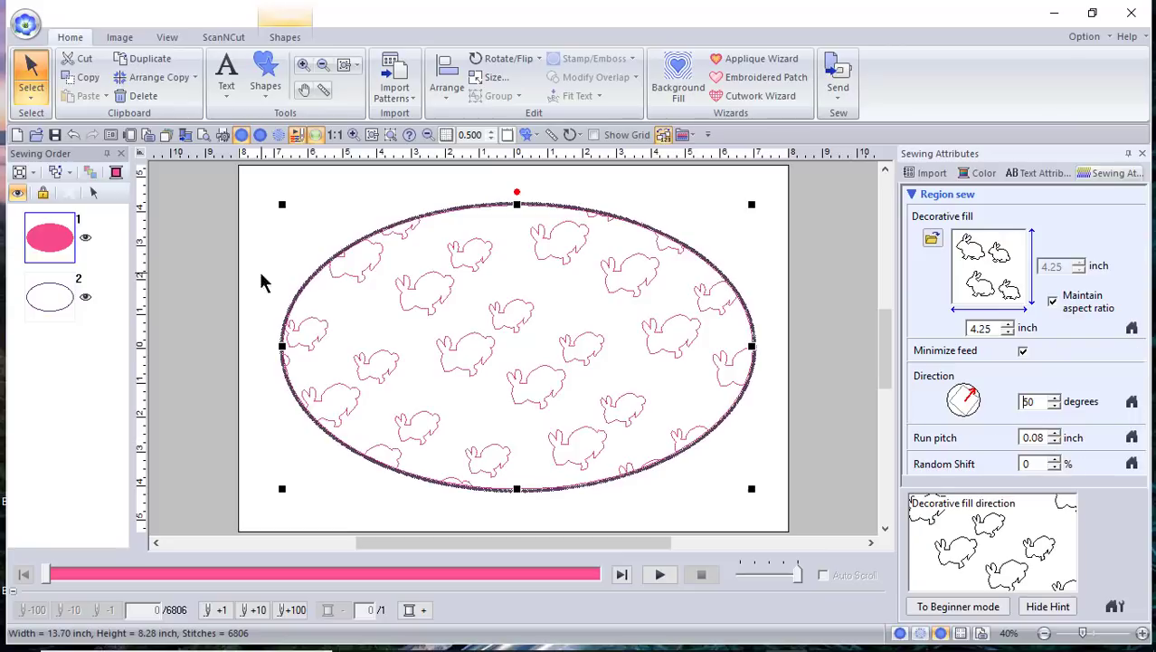
pyautogui.click(141, 157)
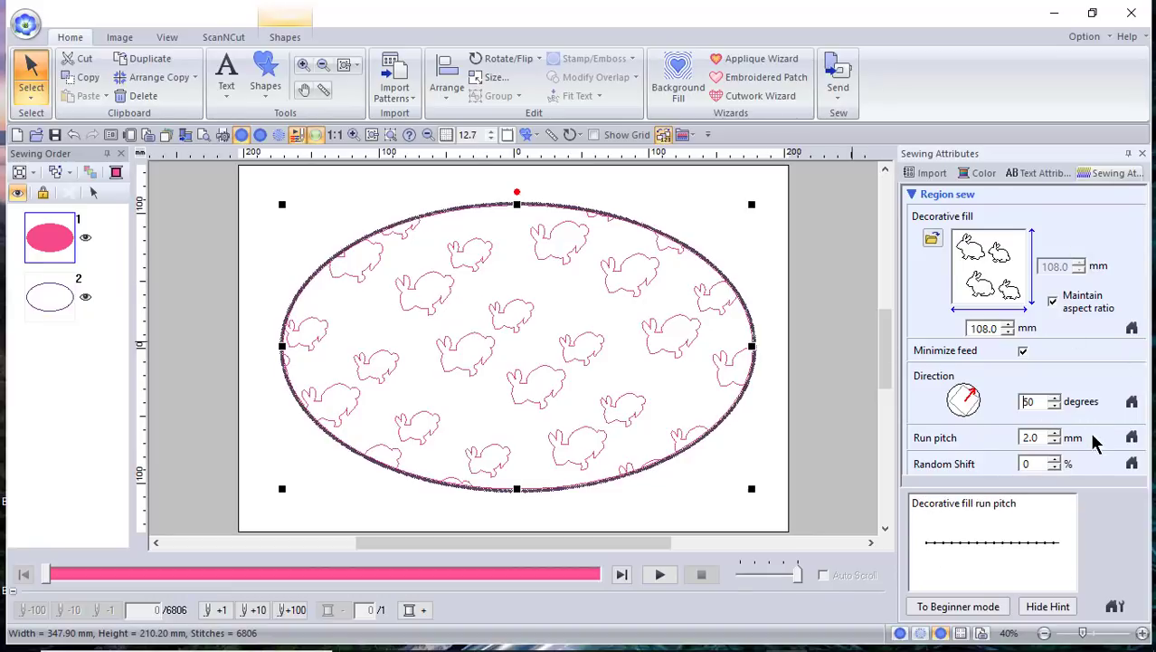
# Set the decorative fill's random shift to 90%.
pyautogui.click(1054, 460)
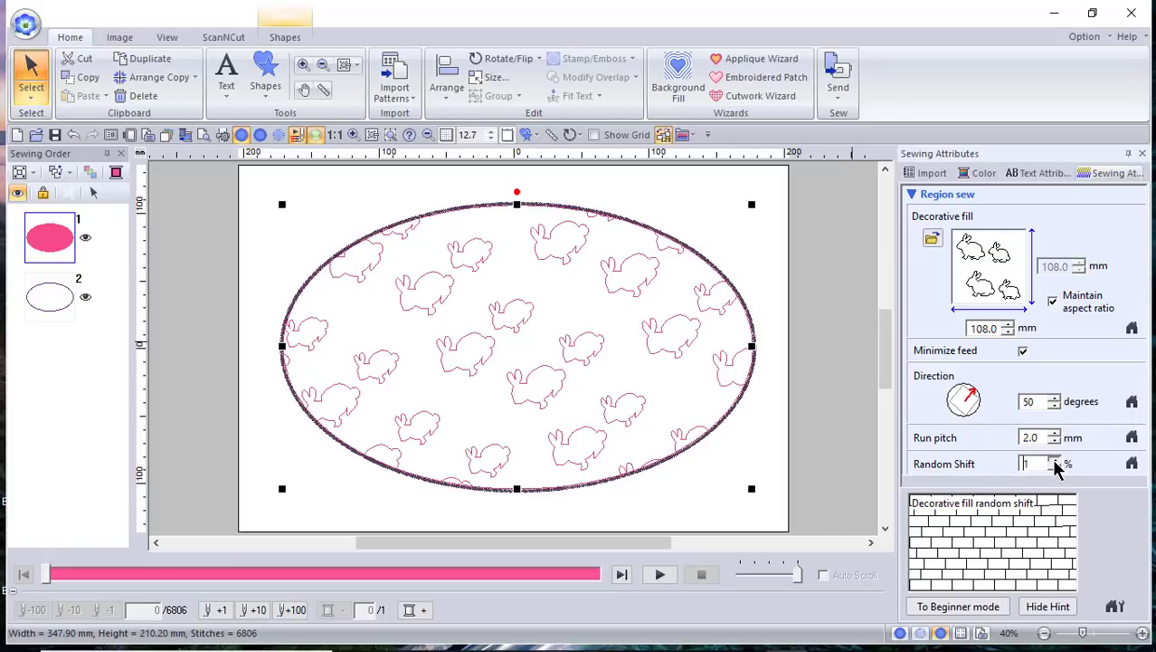
pyautogui.click(1055, 460)
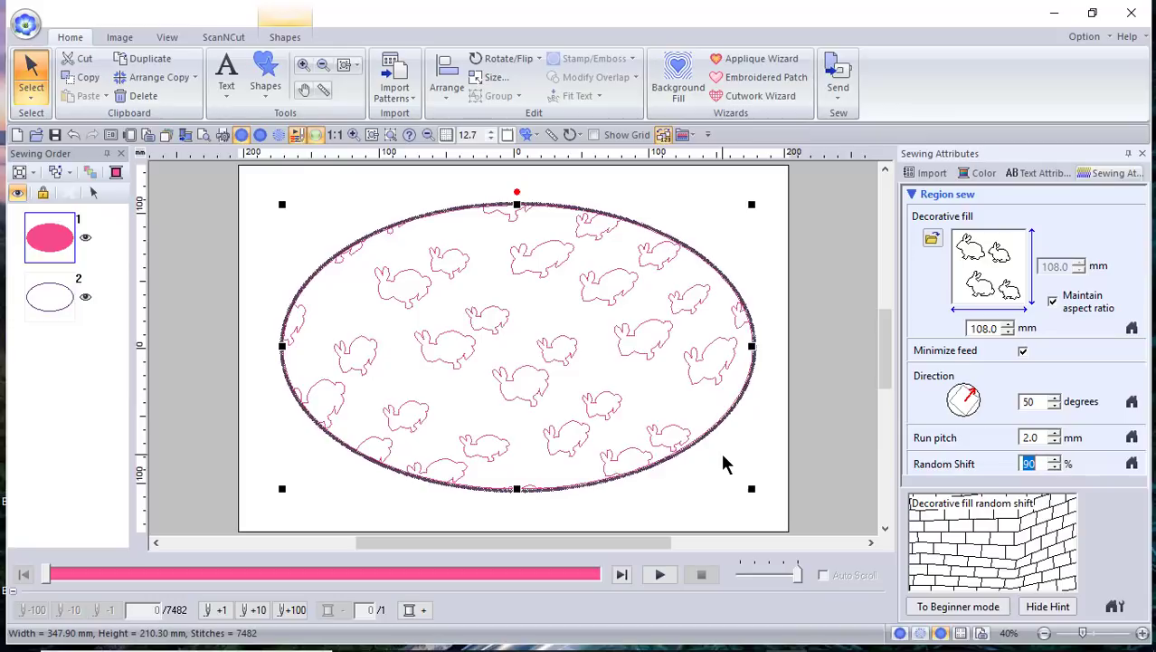
# Play the stitch simulation of the rabbit fill through to the end, slowing it down and speeding it up again.
pyautogui.click(660, 575)
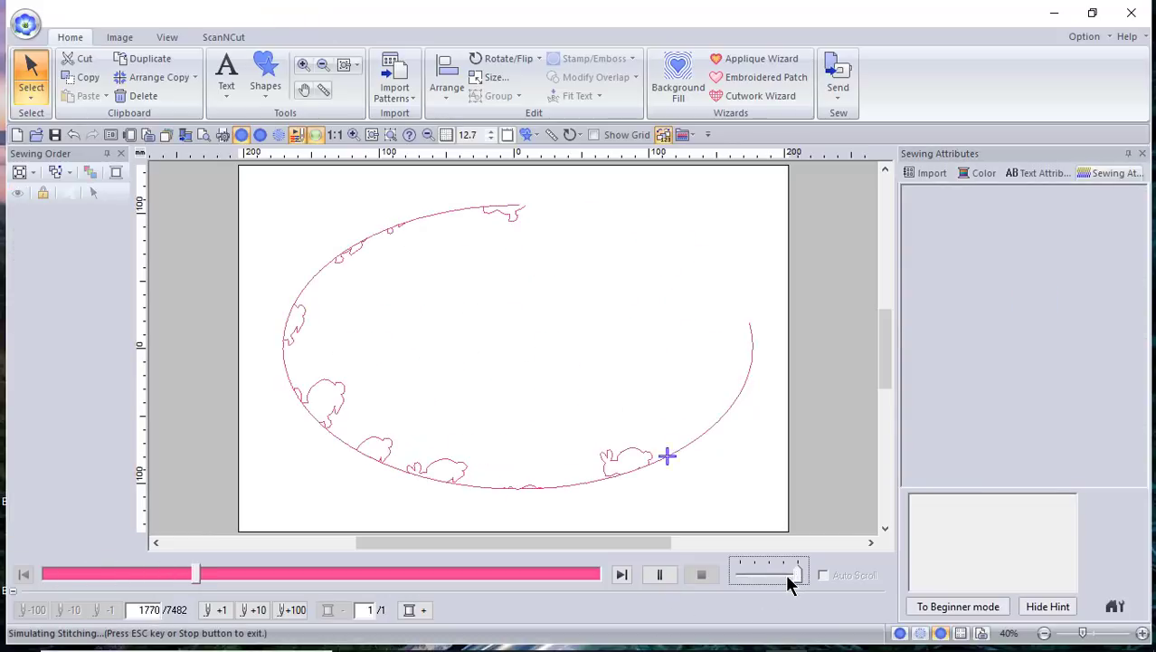
pyautogui.moveTo(788, 575); pyautogui.dragTo(752, 571)
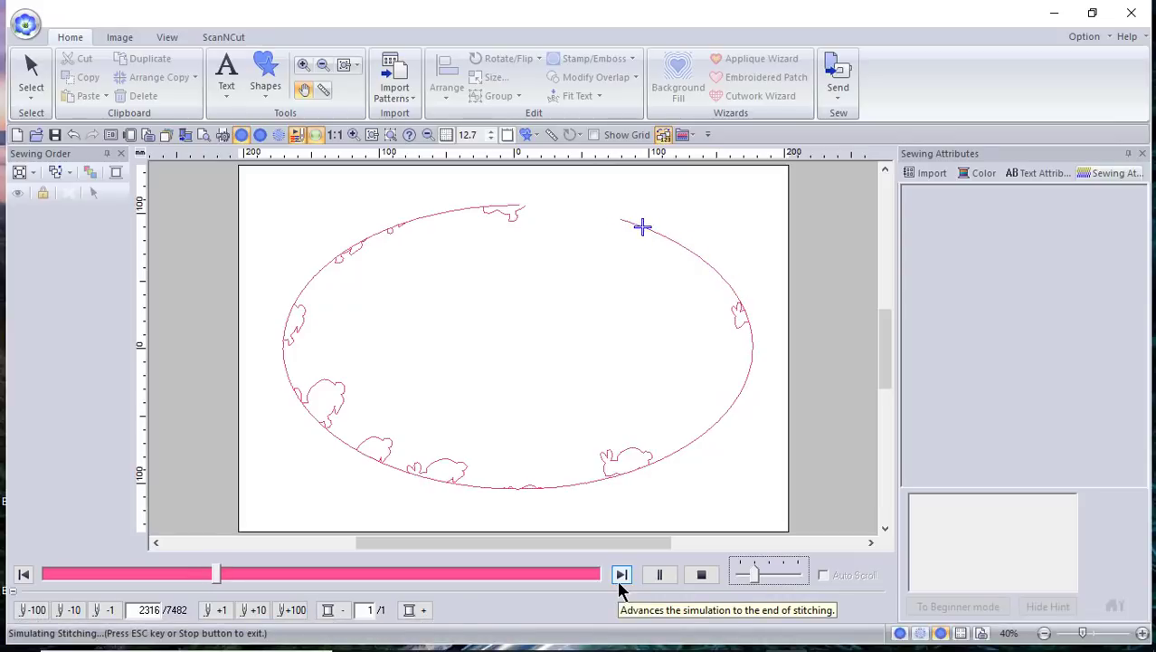
pyautogui.moveTo(754, 573); pyautogui.dragTo(784, 574)
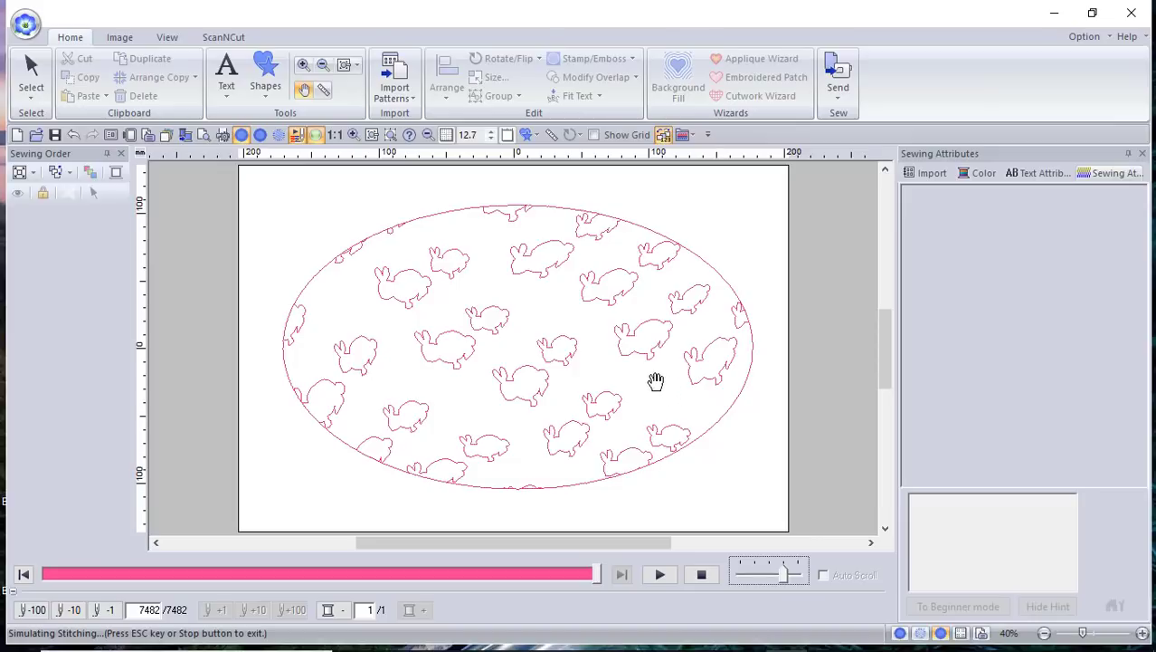
pyautogui.moveTo(652, 643)
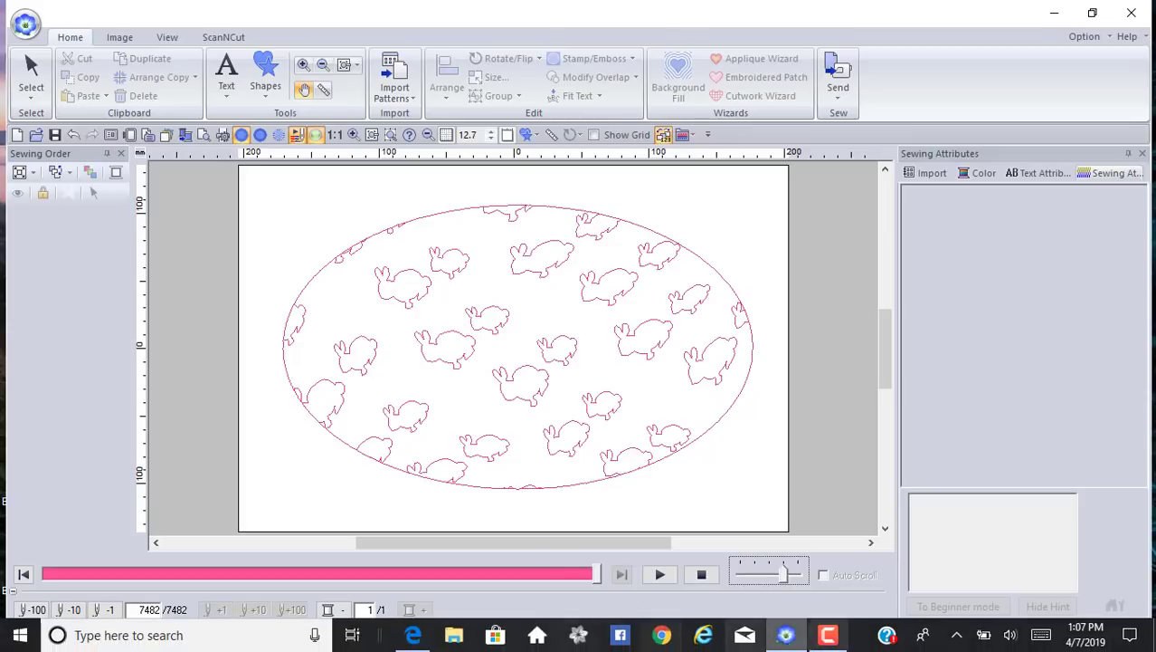
pyautogui.click(831, 637)
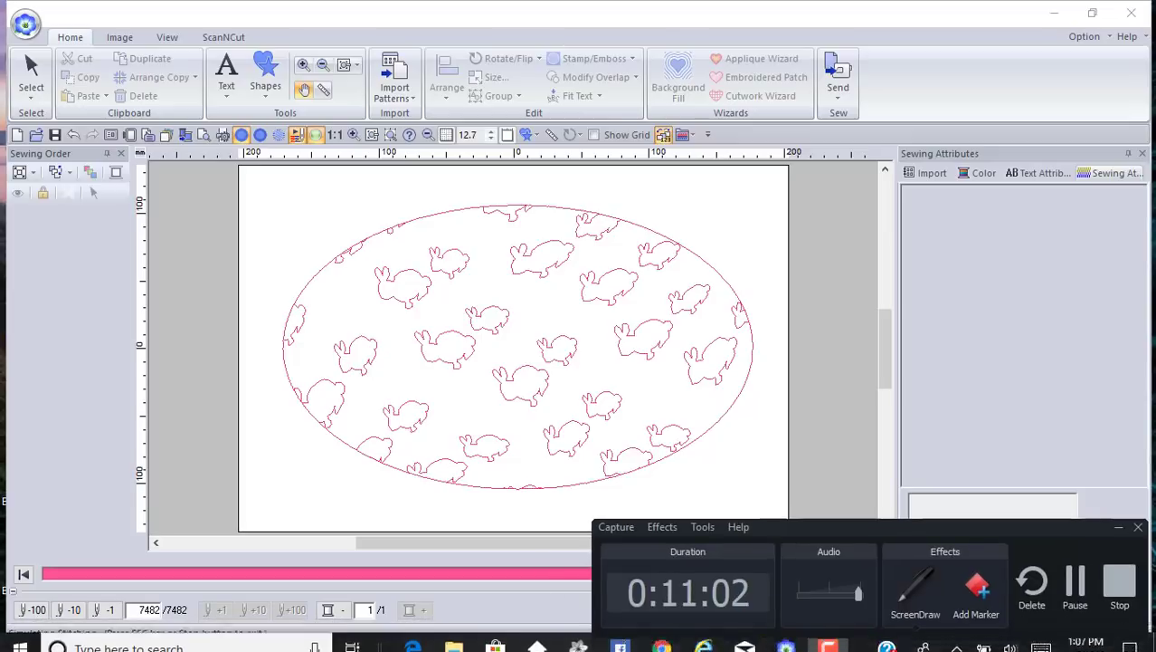